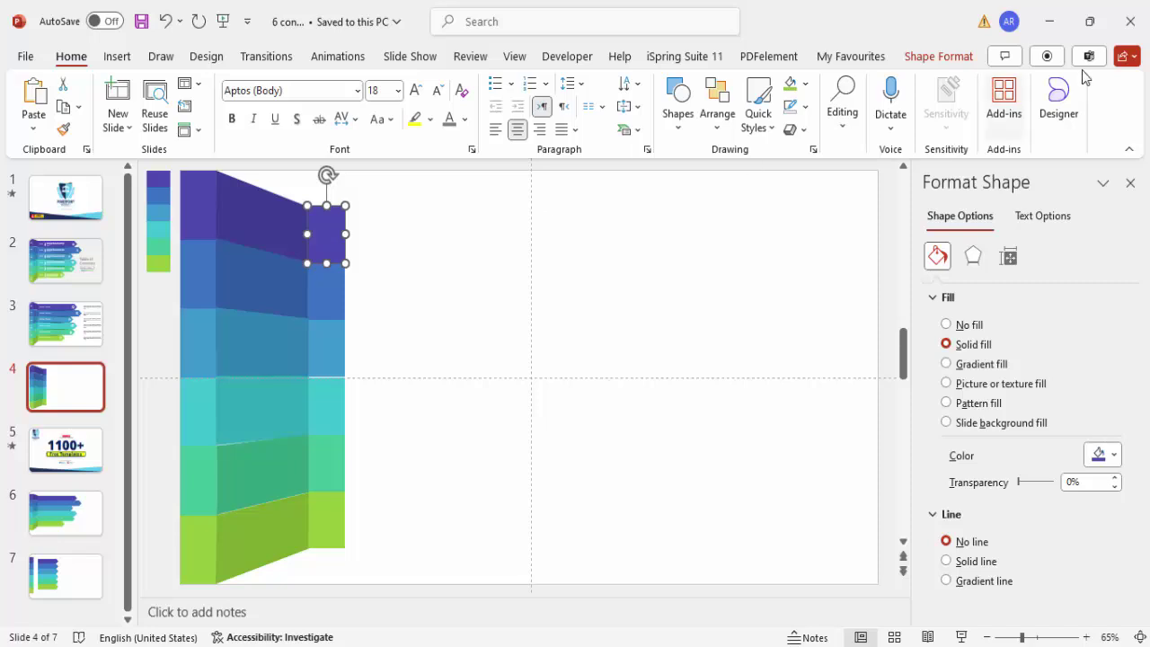
# Change the top purple square to a Pentagon arrow and stretch it far to the right.
pyautogui.click(939, 56)
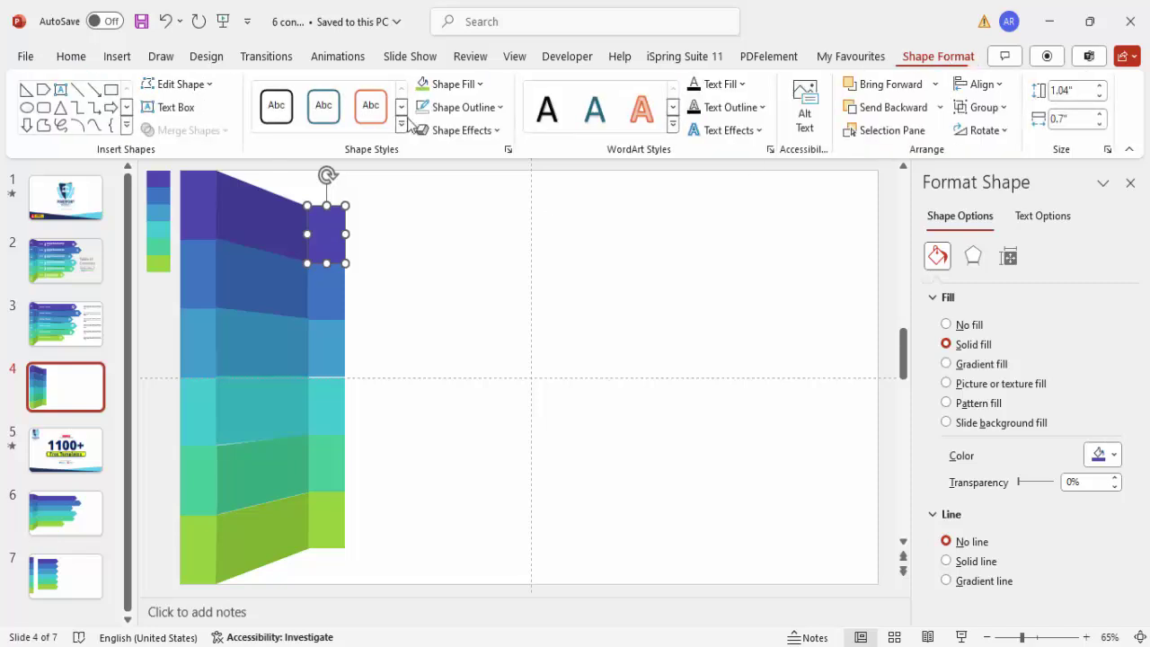
pyautogui.click(175, 83)
pyautogui.moveTo(223, 109)
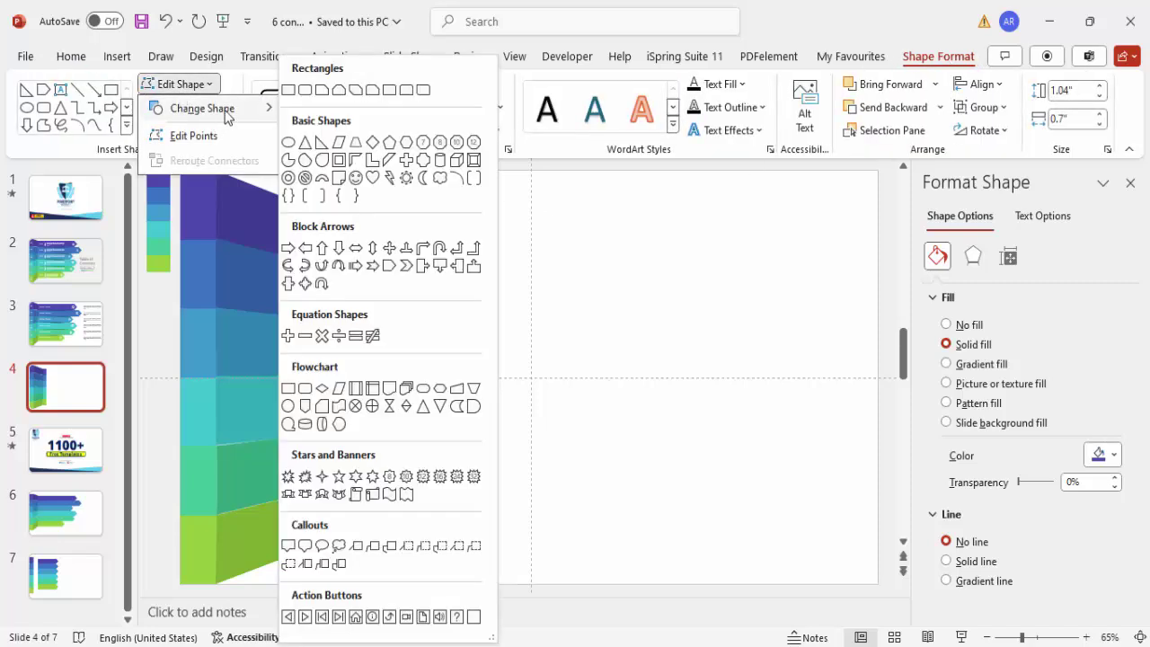
pyautogui.click(389, 266)
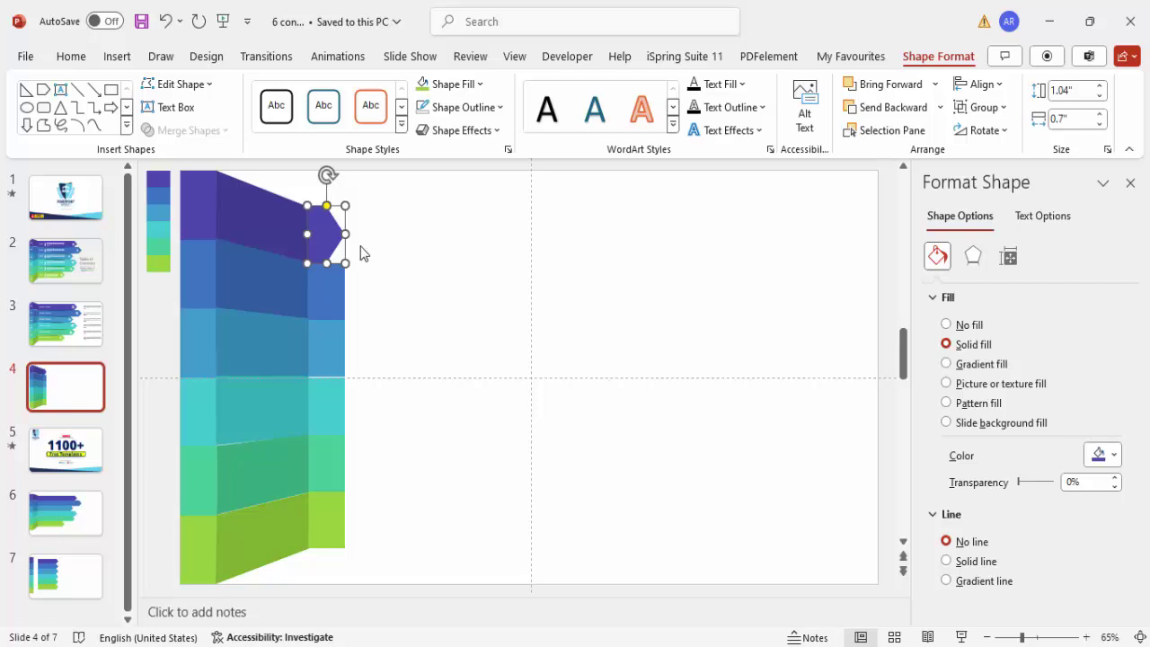
pyautogui.moveTo(349, 234); pyautogui.dragTo(683, 231)
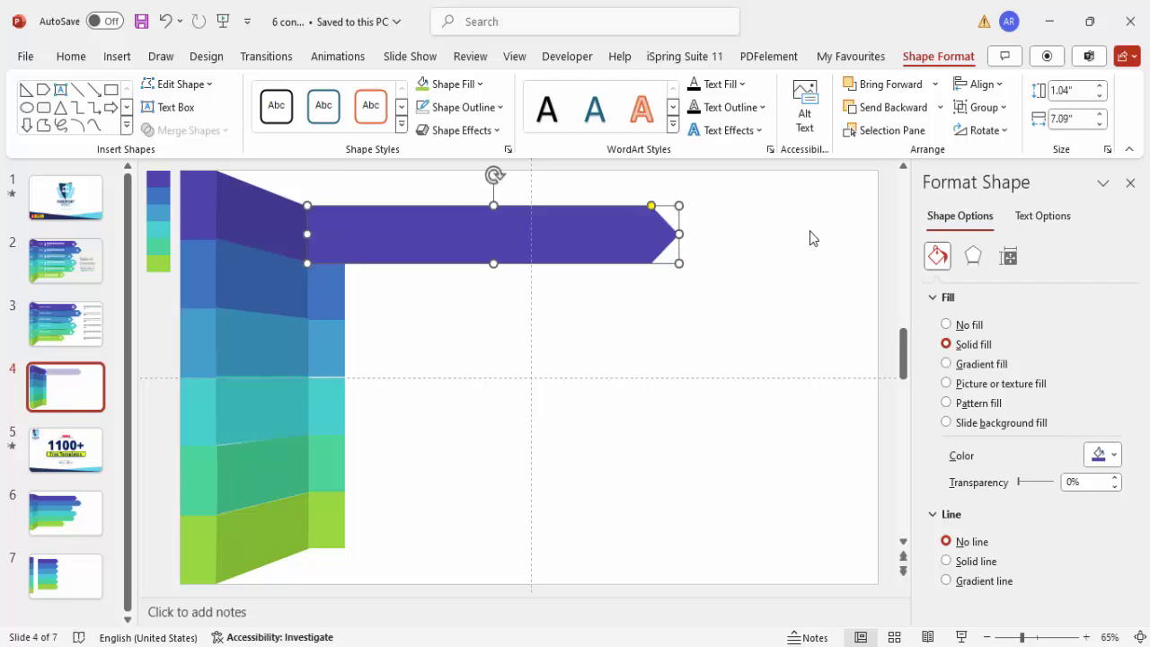
# Turn the remaining five squares into Pentagon arrows together.
pyautogui.click(319, 297)
pyautogui.keyDown('shift'); pyautogui.click(323, 346); pyautogui.keyUp('shift')
pyautogui.keyDown('shift'); pyautogui.click(323, 405); pyautogui.keyUp('shift')
pyautogui.keyDown('shift'); pyautogui.click(323, 462); pyautogui.keyUp('shift')
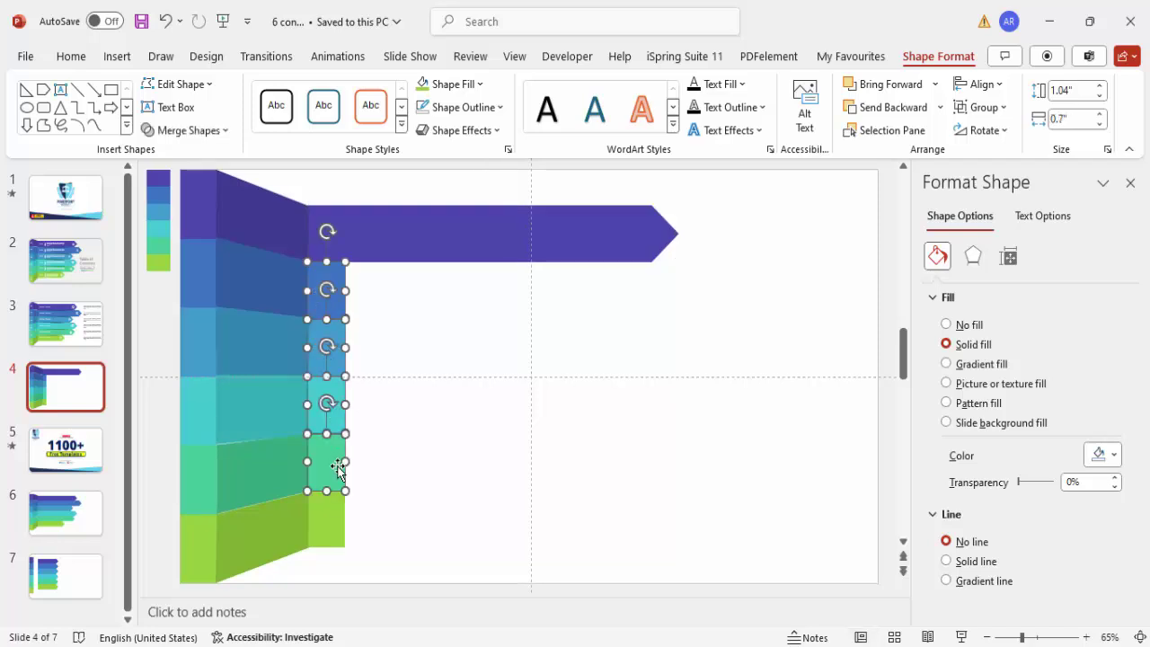
pyautogui.keyDown('shift'); pyautogui.click(323, 525); pyautogui.keyUp('shift')
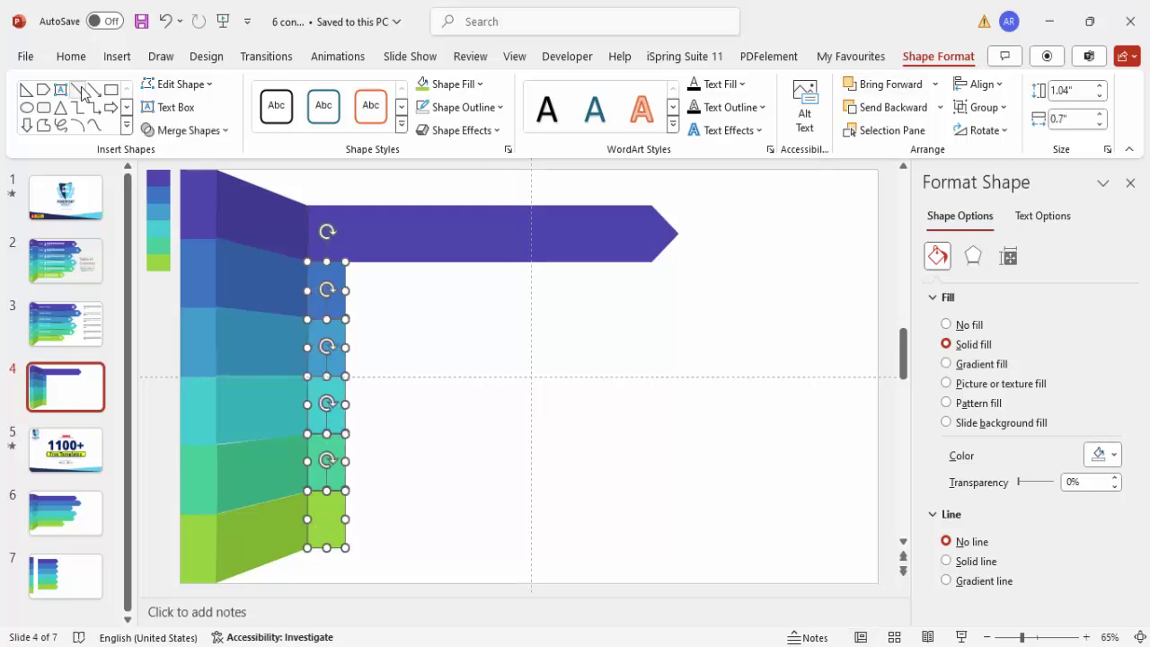
pyautogui.click(178, 84)
pyautogui.moveTo(241, 112)
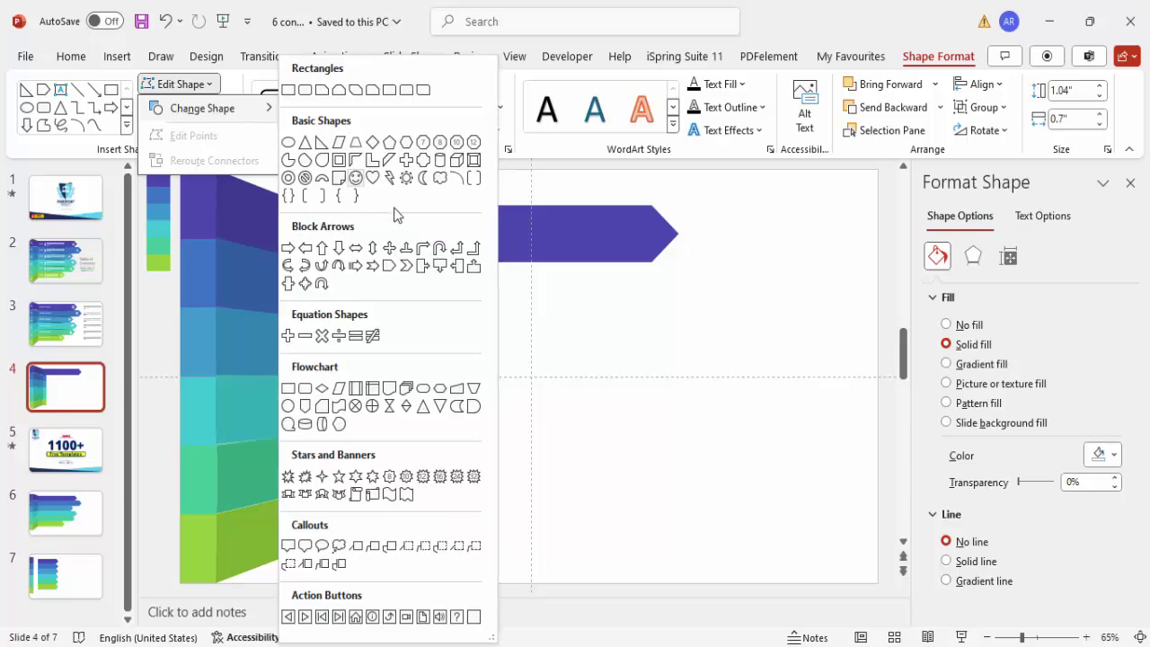
pyautogui.click(389, 266)
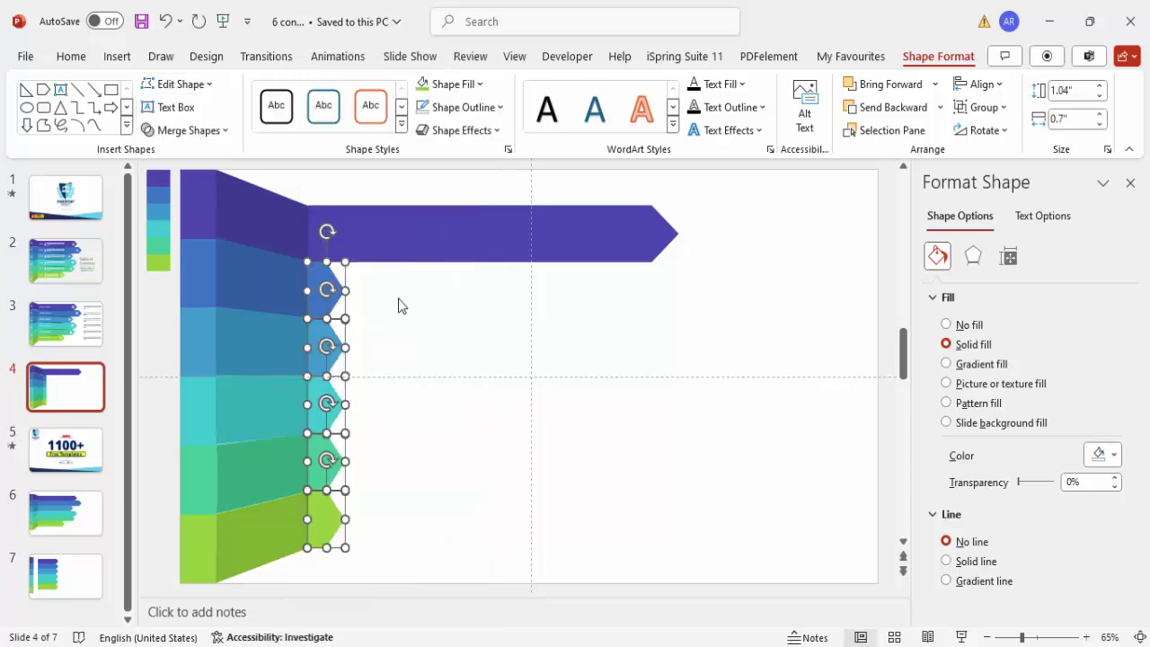
pyautogui.click(392, 316)
# Stretch the blue, third, teal, green and lime arrows rightward to staggered lengths, teal longest.
pyautogui.click(346, 292)
pyautogui.moveTo(346, 292); pyautogui.dragTo(581, 291)
pyautogui.click(325, 351)
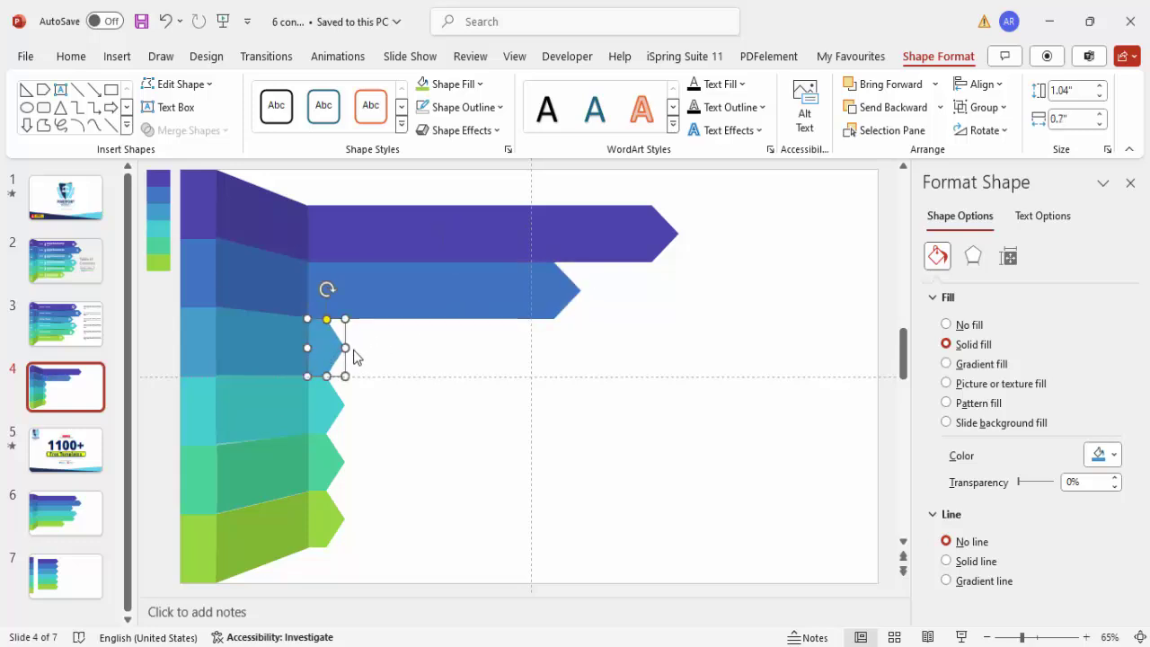
pyautogui.moveTo(353, 348); pyautogui.dragTo(614, 331)
pyautogui.click(336, 411)
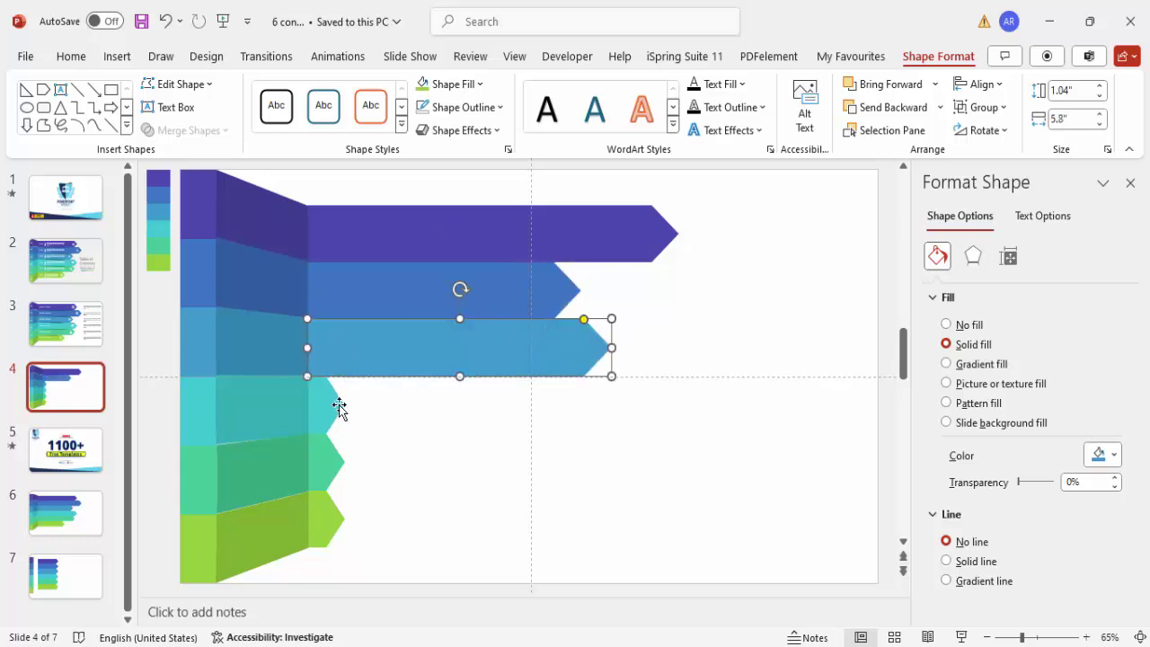
pyautogui.moveTo(346, 407); pyautogui.dragTo(719, 375)
pyautogui.click(326, 464)
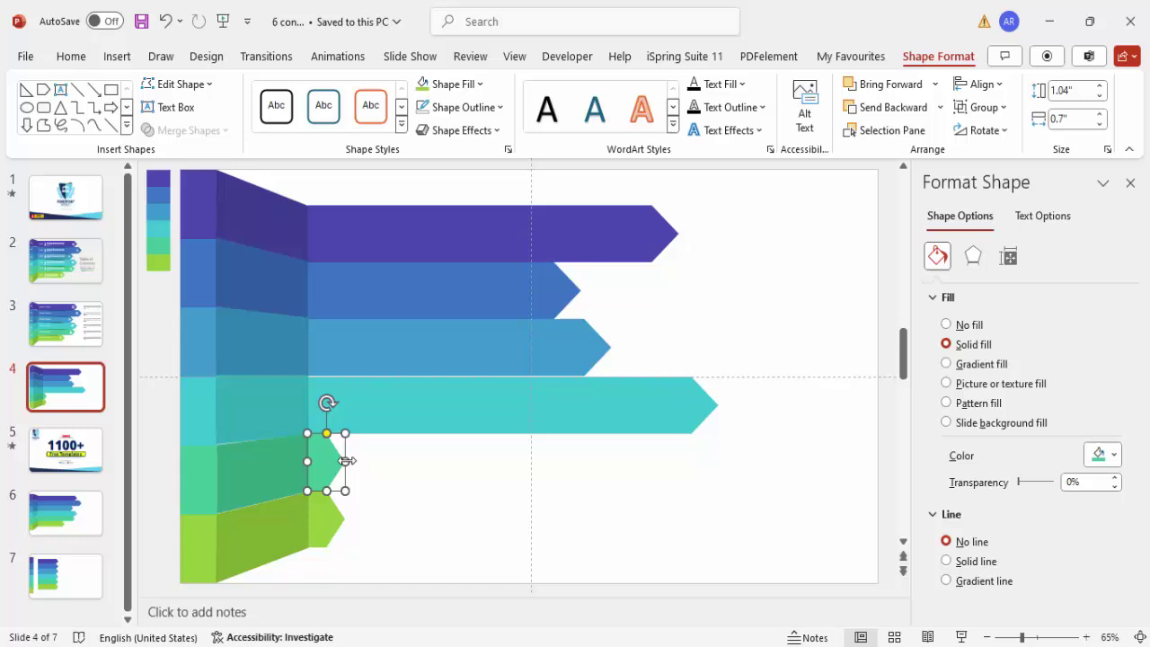
pyautogui.moveTo(346, 461); pyautogui.dragTo(582, 446)
pyautogui.click(326, 525)
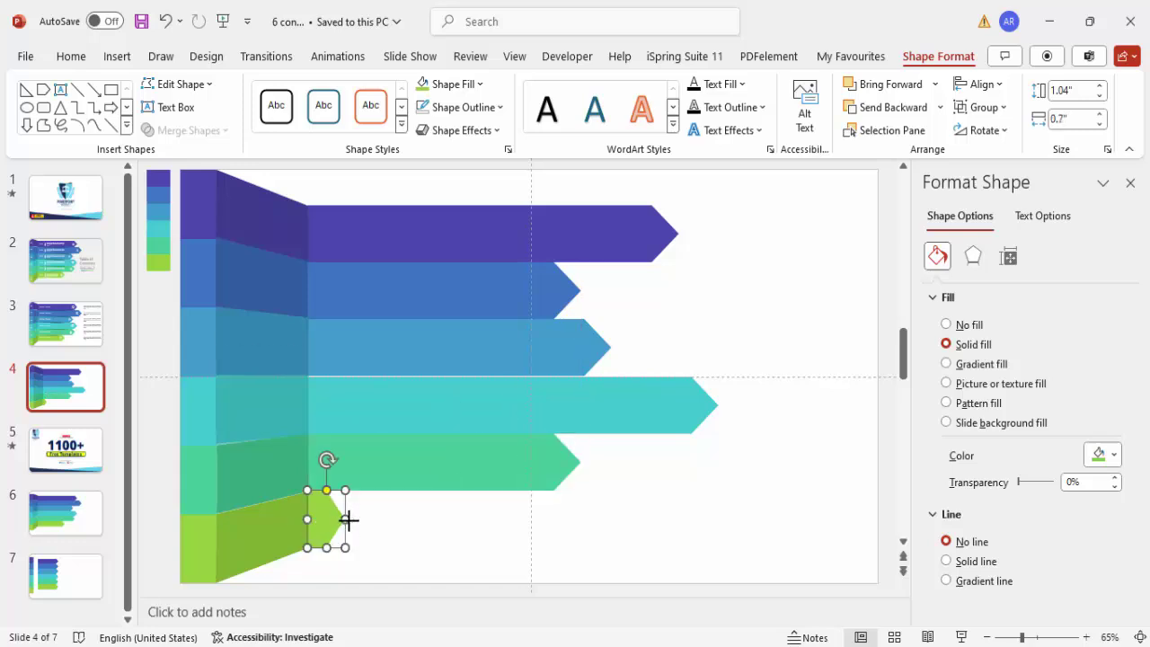
pyautogui.moveTo(347, 519); pyautogui.dragTo(650, 483)
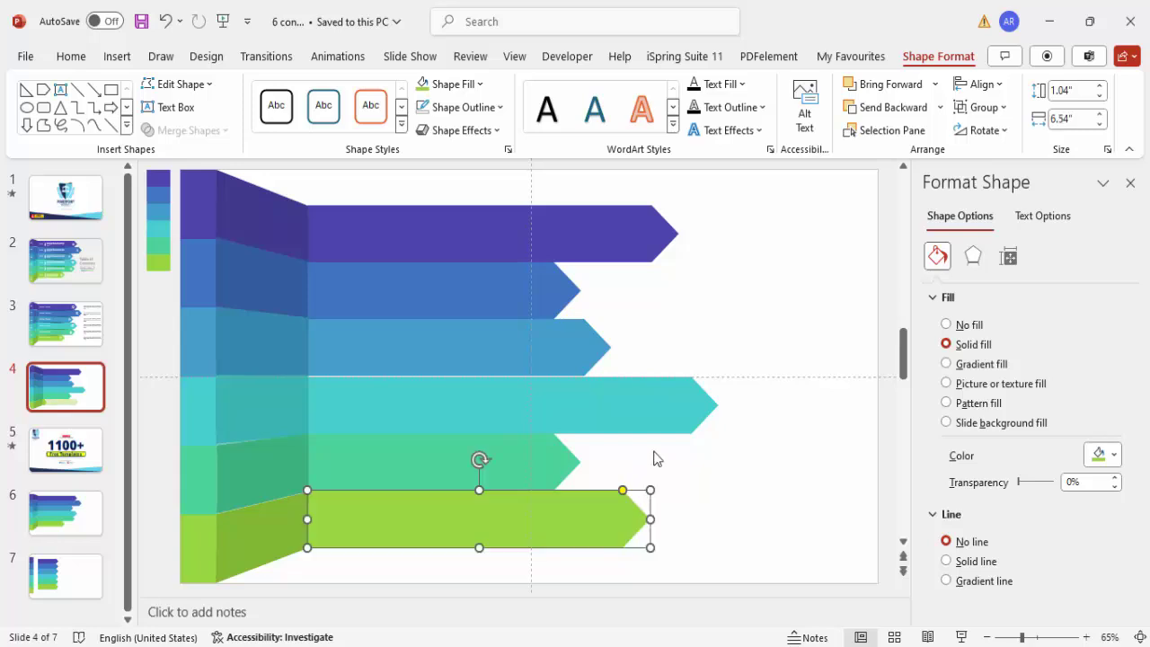
pyautogui.click(703, 459)
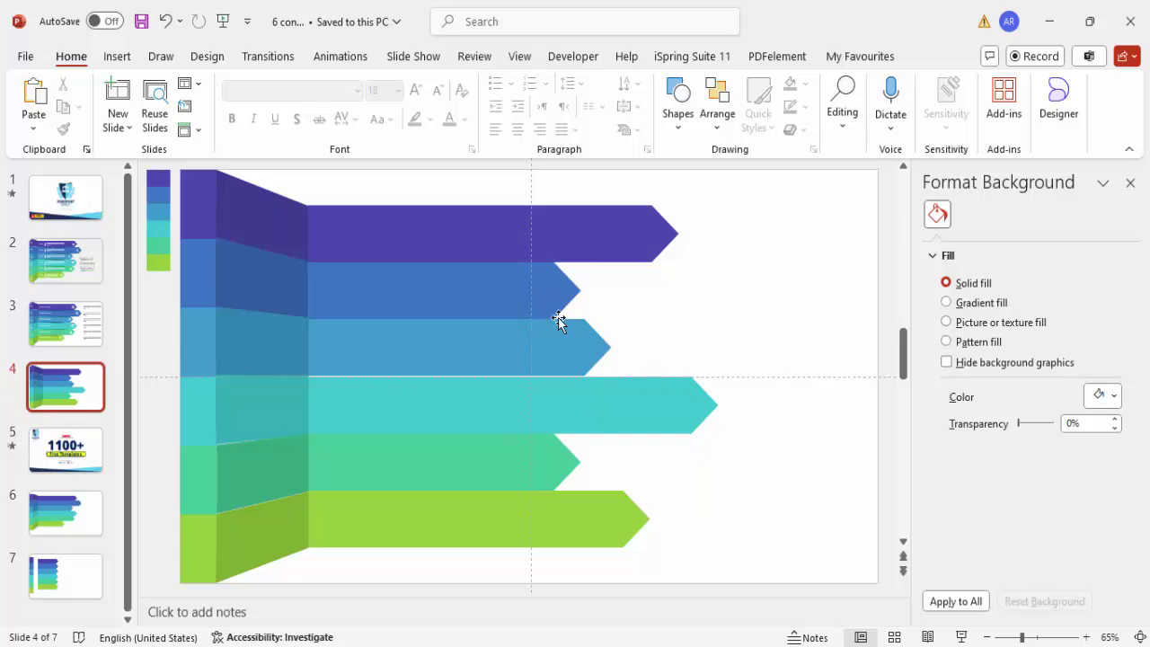
# Draw a long thin right triangle across the blue strip with no outline.
pyautogui.click(111, 58)
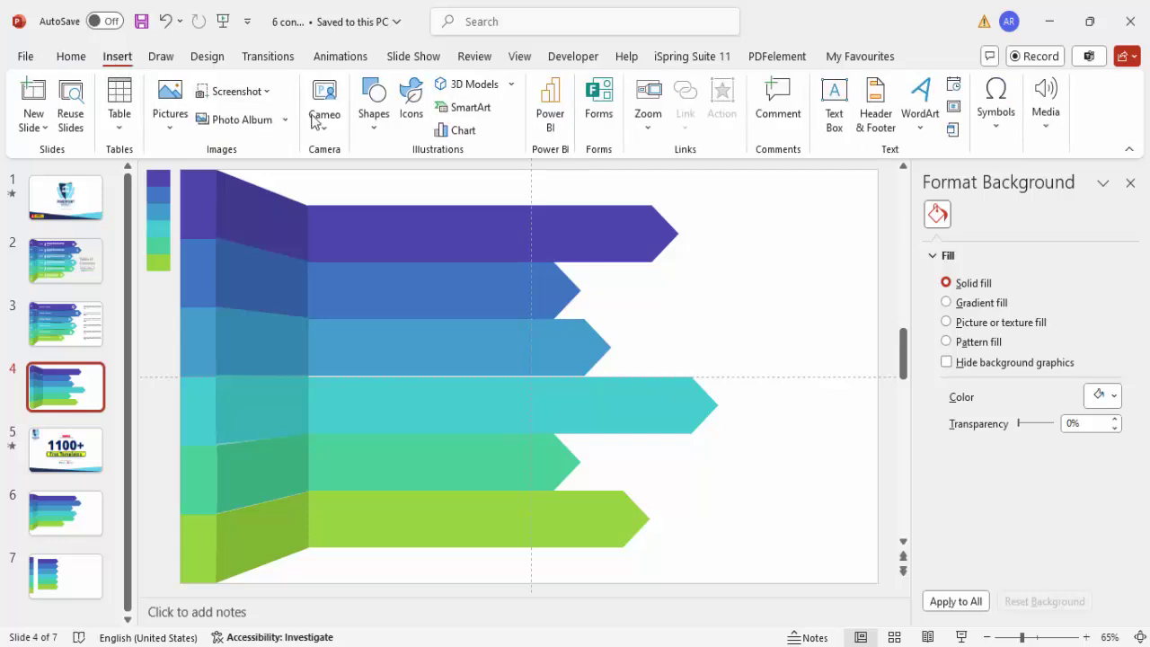
pyautogui.click(374, 118)
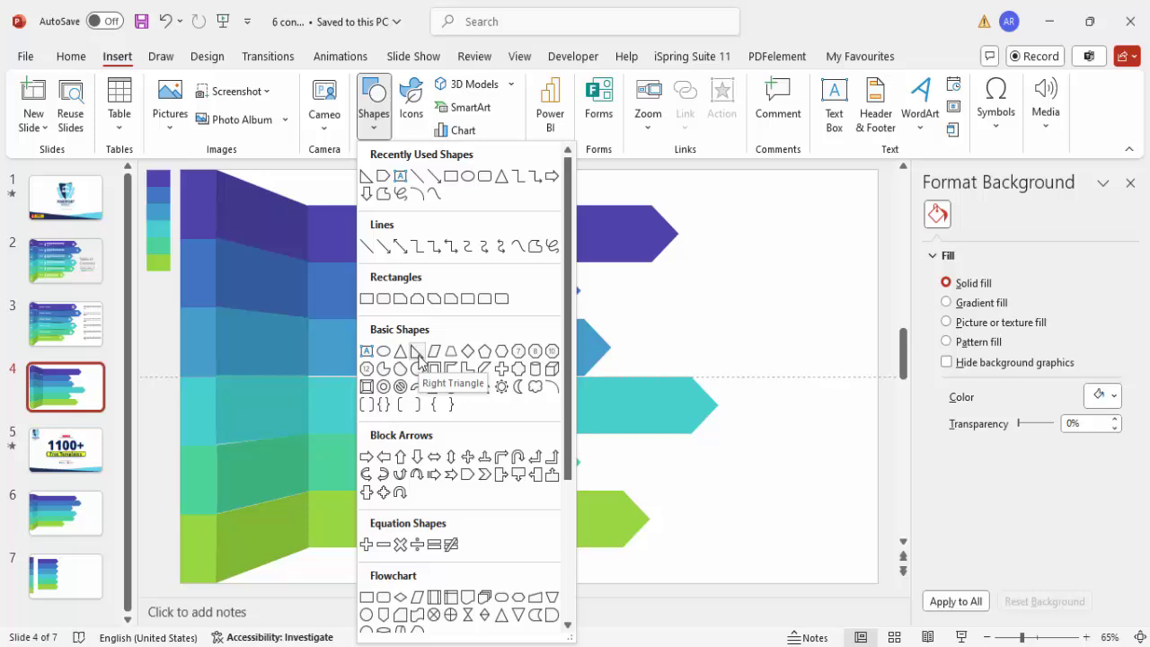
pyautogui.click(417, 352)
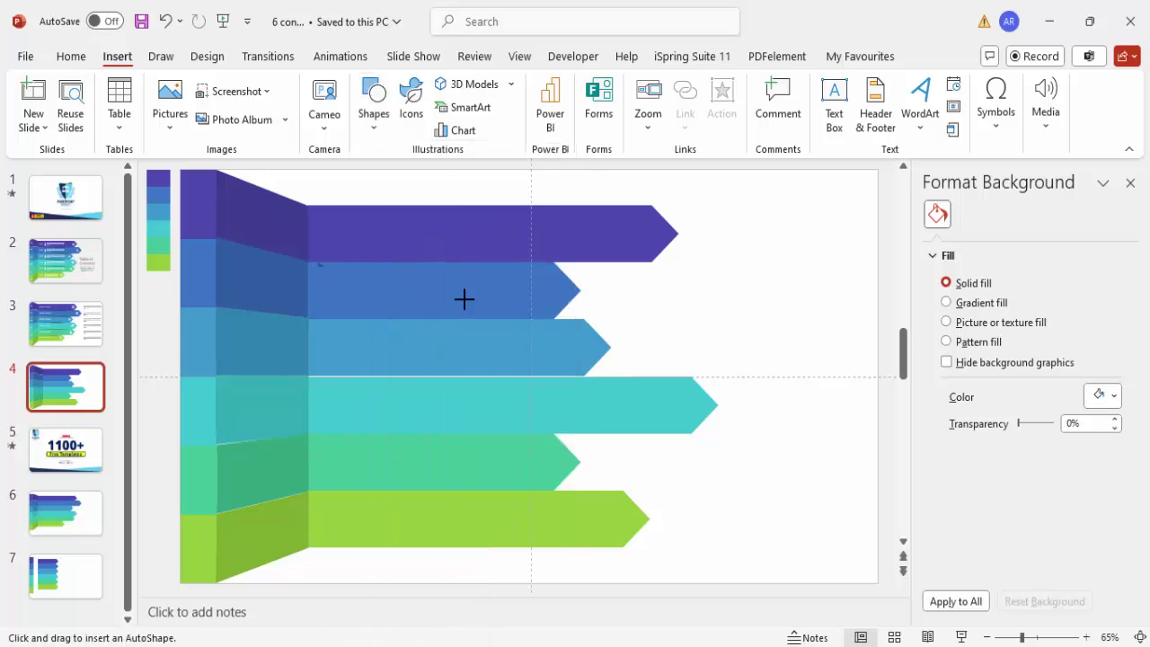
pyautogui.moveTo(317, 263)
pyautogui.mouseDown()
pyautogui.moveTo(641, 311)
pyautogui.moveTo(660, 288)
pyautogui.mouseUp()
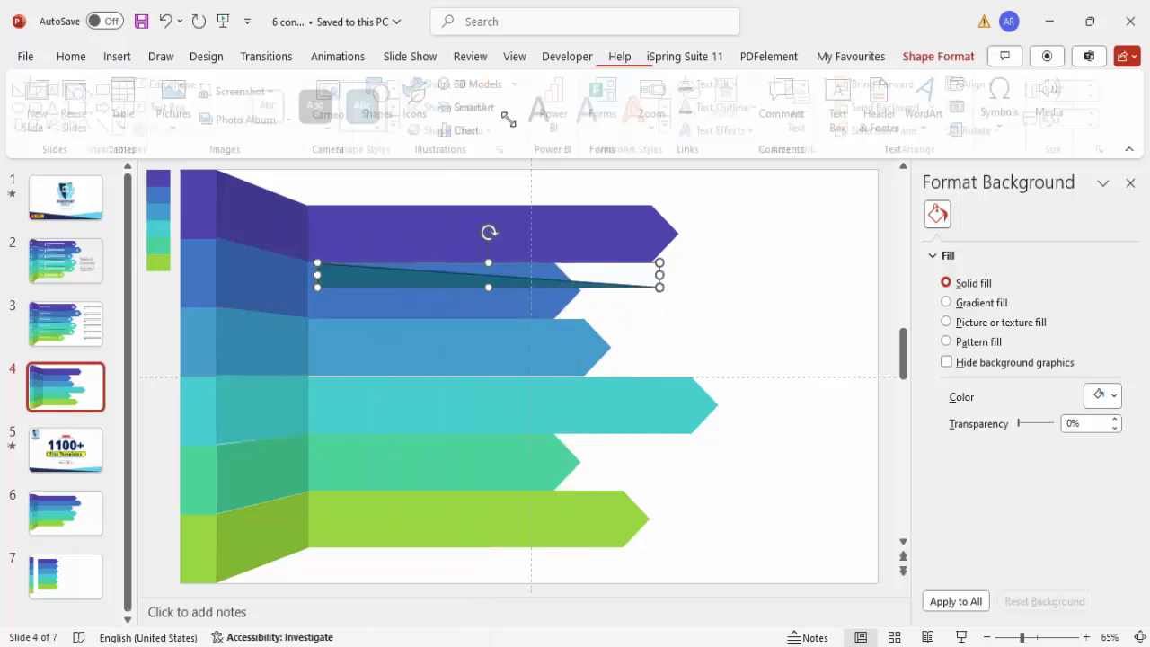
pyautogui.click(461, 107)
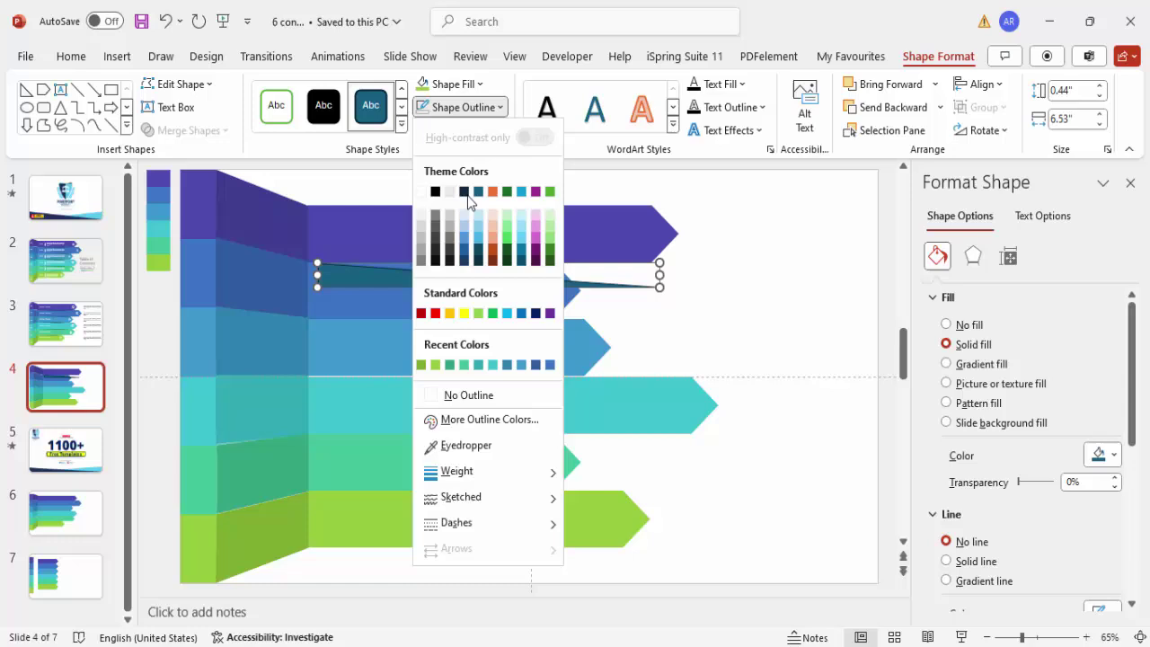
pyautogui.click(483, 397)
# Flip the teal triangle vertically and horizontally and move it under the top purple arrow.
pyautogui.click(983, 130)
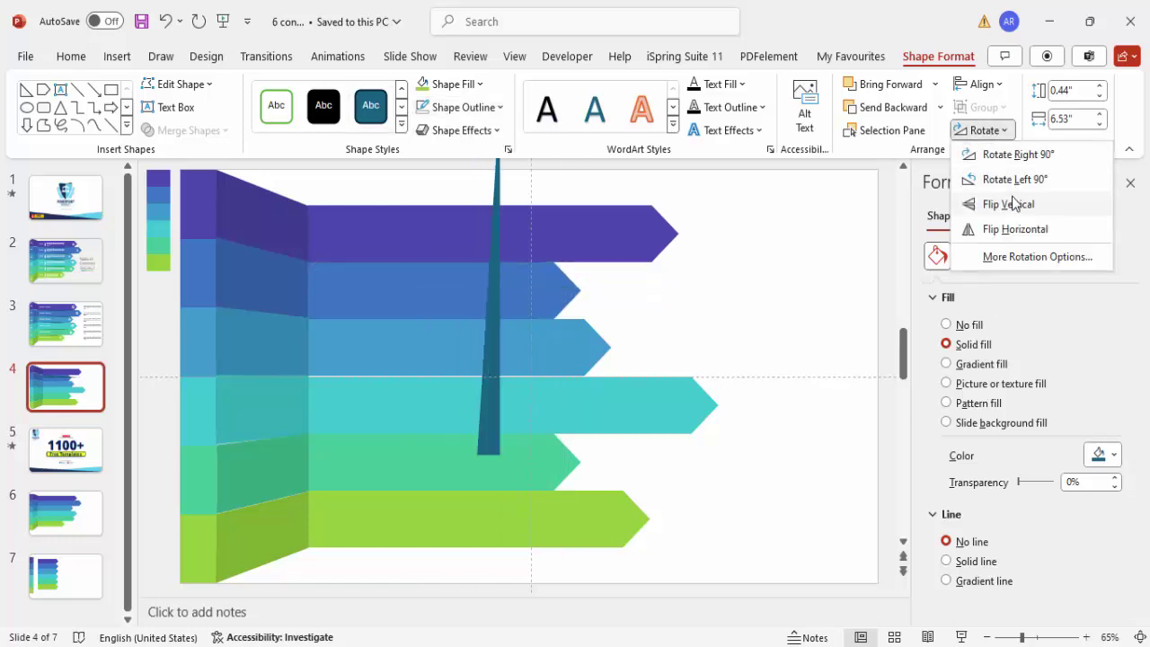
pyautogui.click(1013, 205)
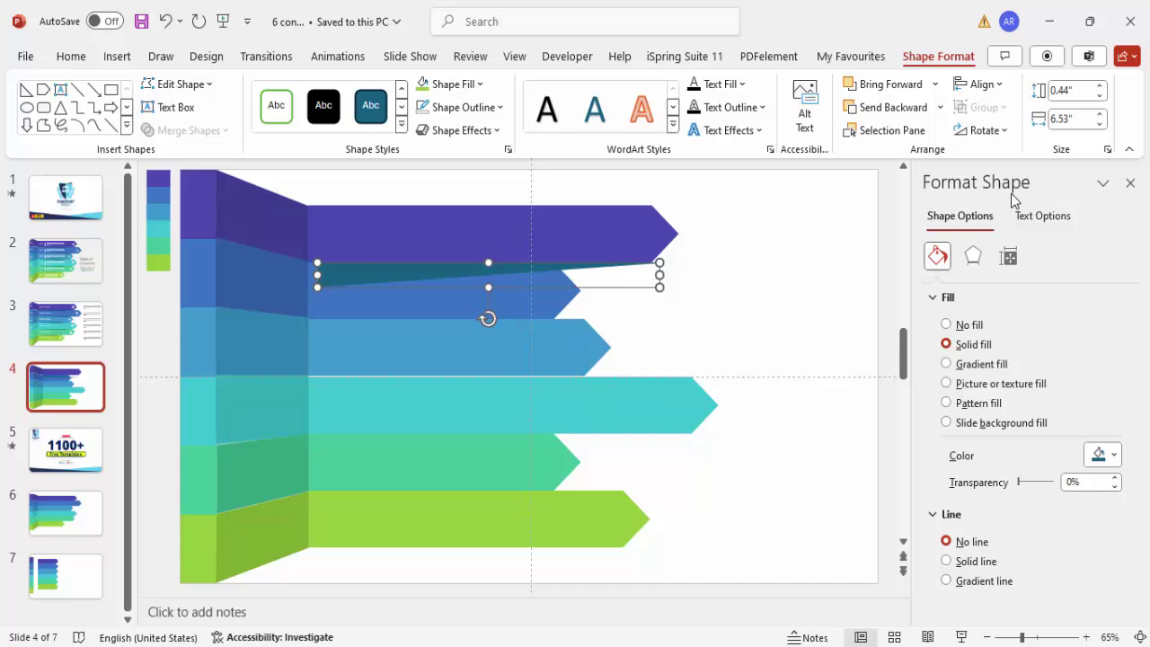
pyautogui.click(983, 130)
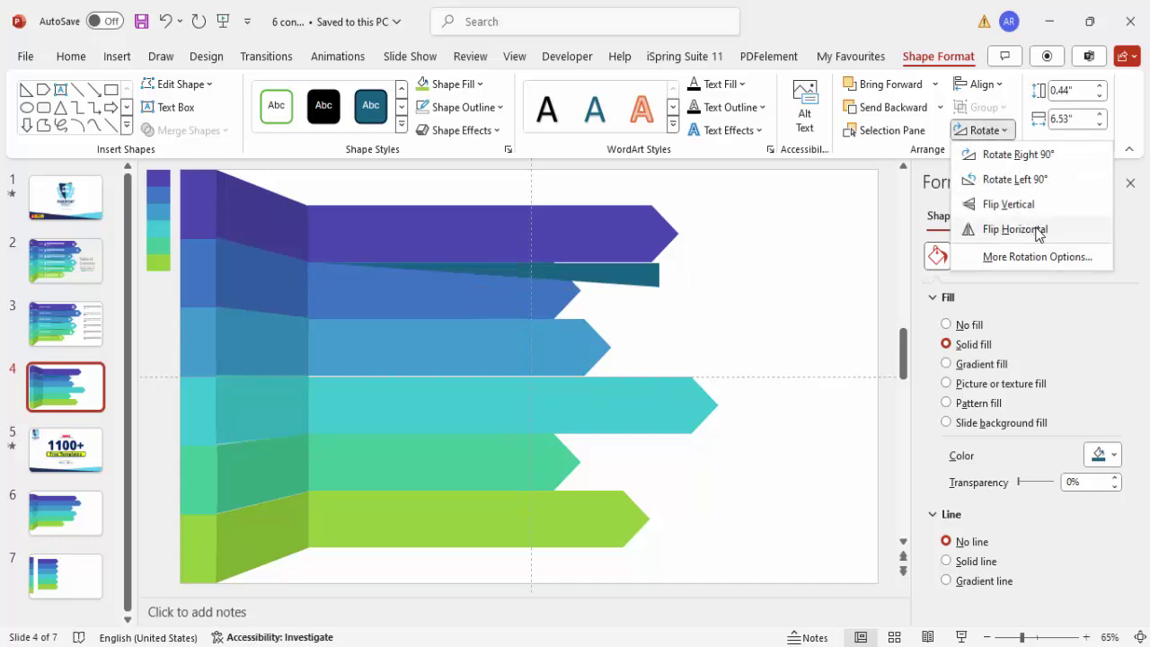
pyautogui.click(1016, 230)
pyautogui.click(992, 131)
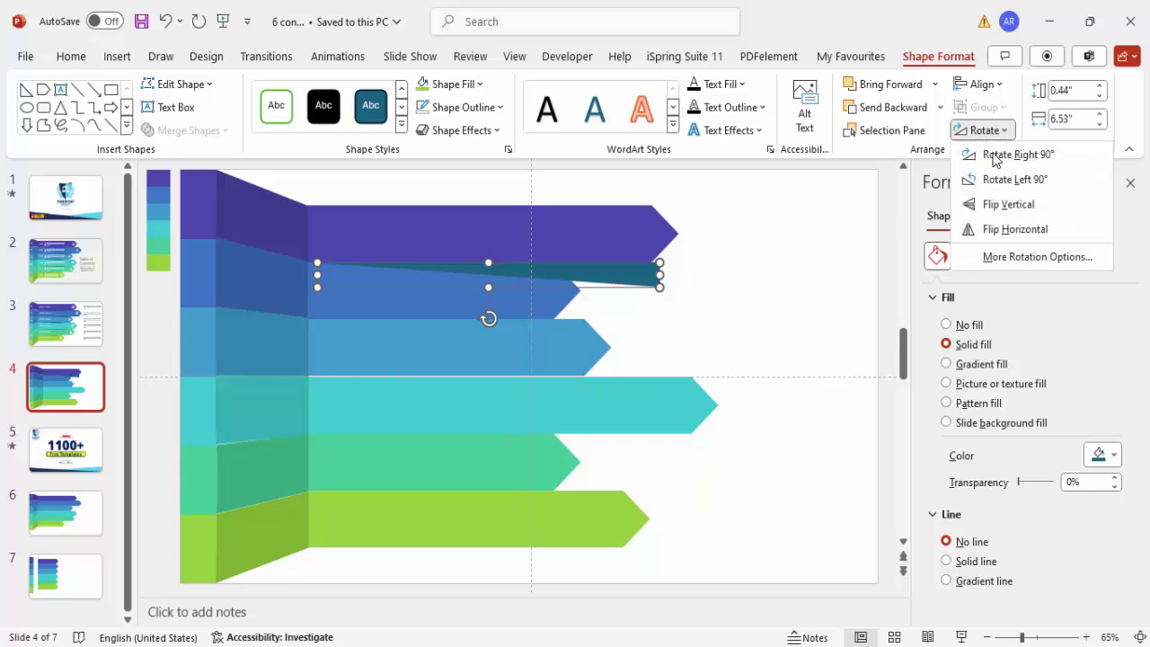
pyautogui.click(1006, 205)
pyautogui.moveTo(626, 281); pyautogui.dragTo(619, 265)
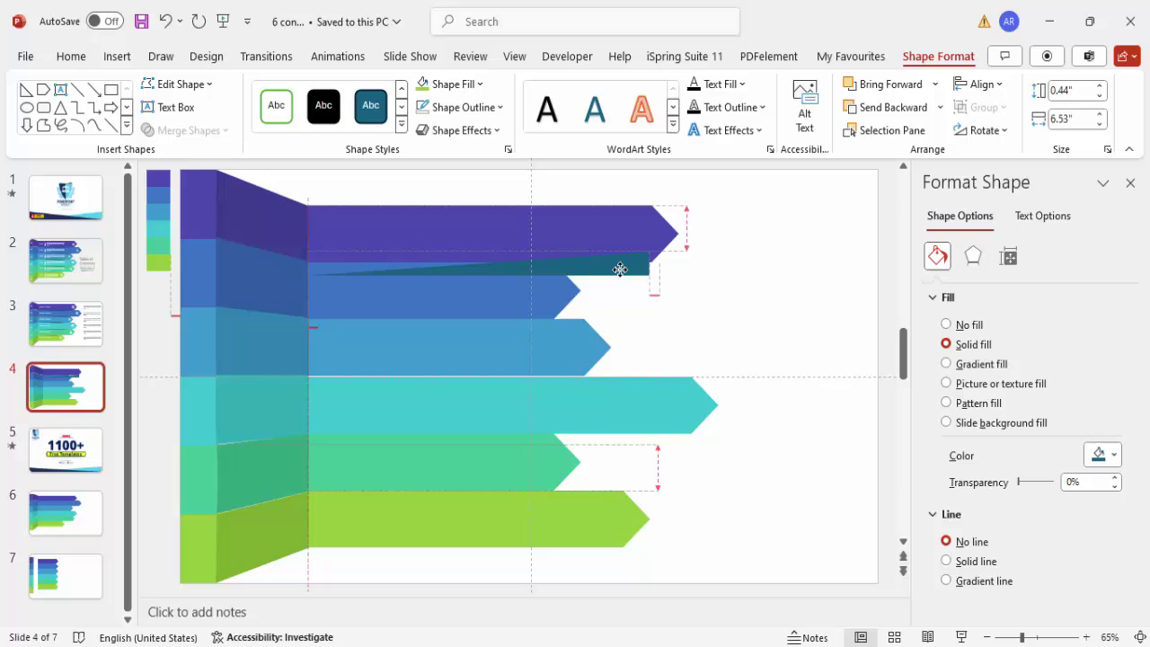
pyautogui.click(984, 130)
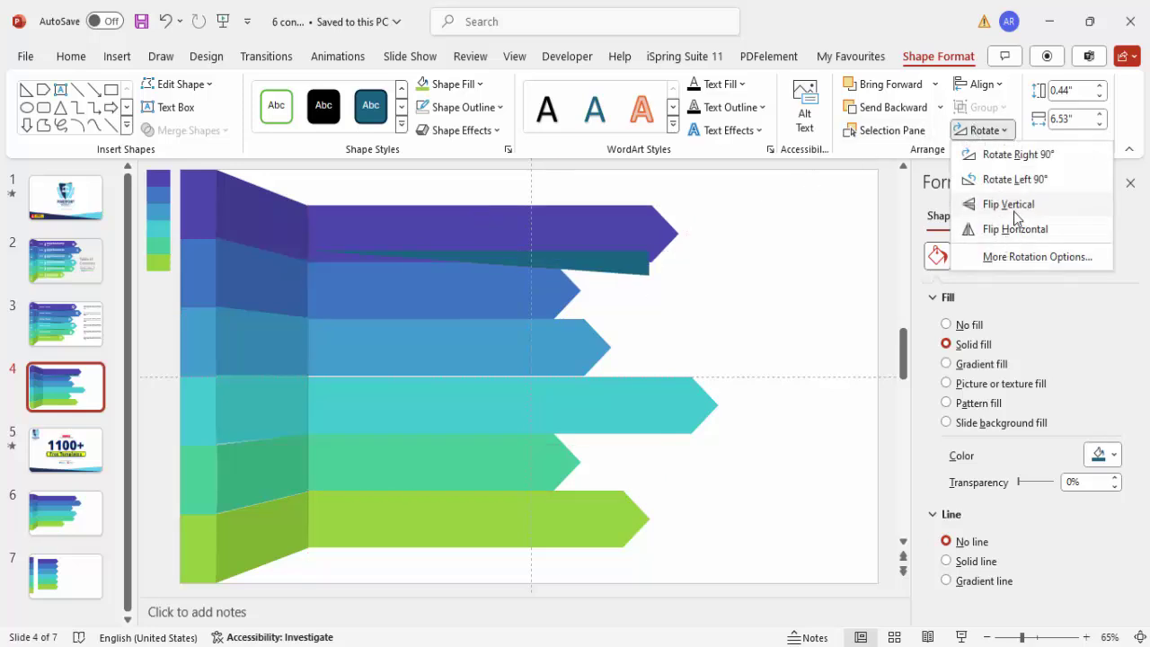
pyautogui.click(1014, 215)
pyautogui.moveTo(619, 260); pyautogui.dragTo(727, 300)
# Delete the teal shape and draw a new outline-free right triangle under the top arrow.
pyautogui.press('Delete')
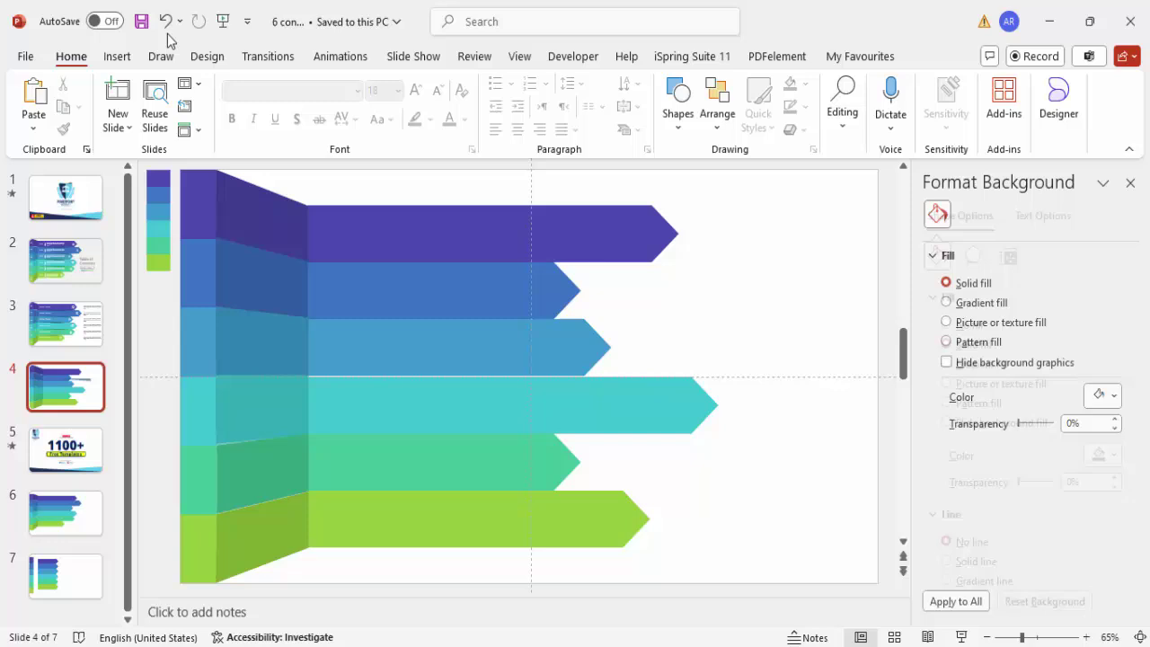
pyautogui.click(109, 58)
pyautogui.click(372, 108)
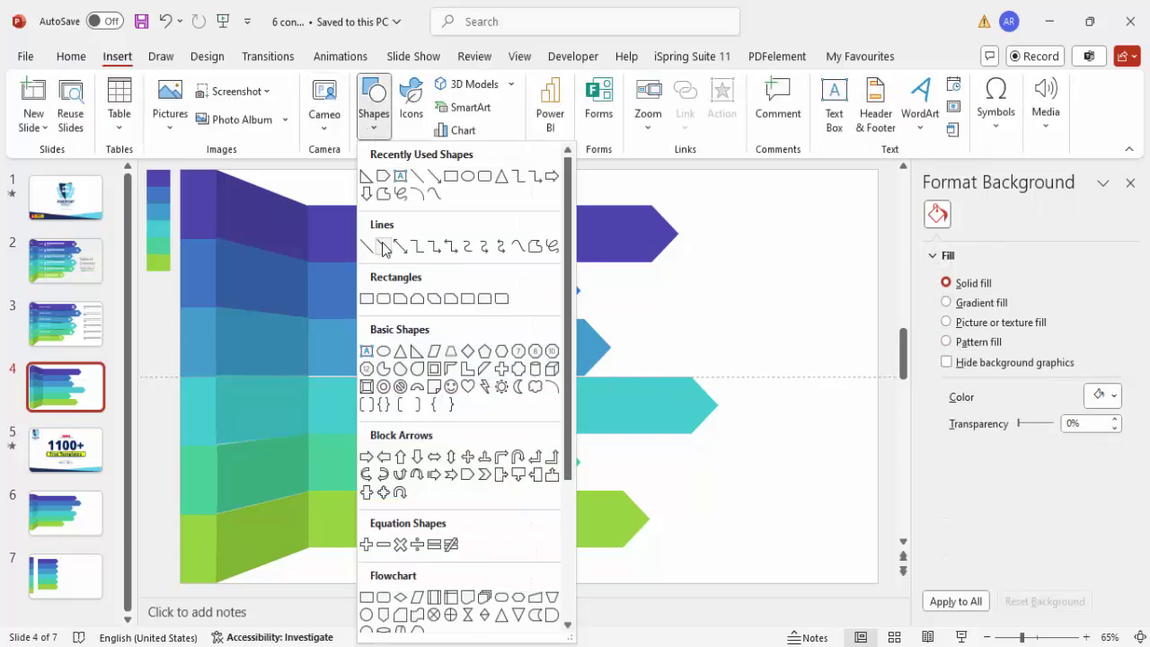
pyautogui.click(417, 353)
pyautogui.moveTo(309, 260); pyautogui.dragTo(636, 291)
pyautogui.click(492, 109)
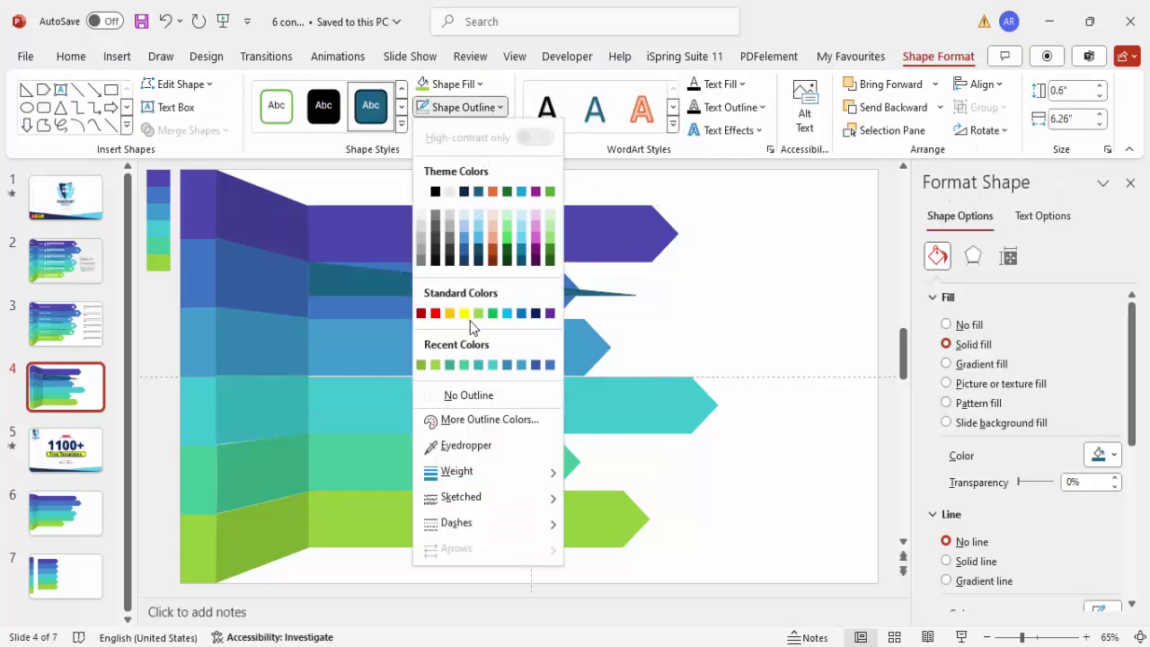
pyautogui.click(465, 396)
# Fill the triangle dark grey, flip it horizontally and vertically, and slim it to 0.43 inches.
pyautogui.click(448, 84)
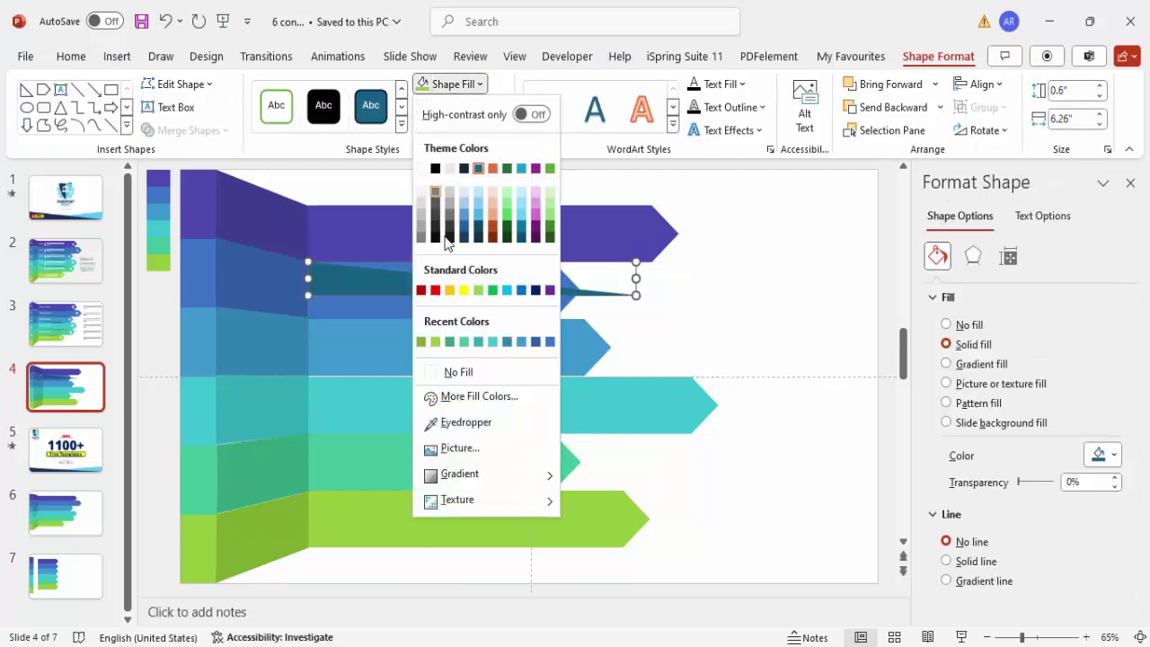
pyautogui.click(436, 228)
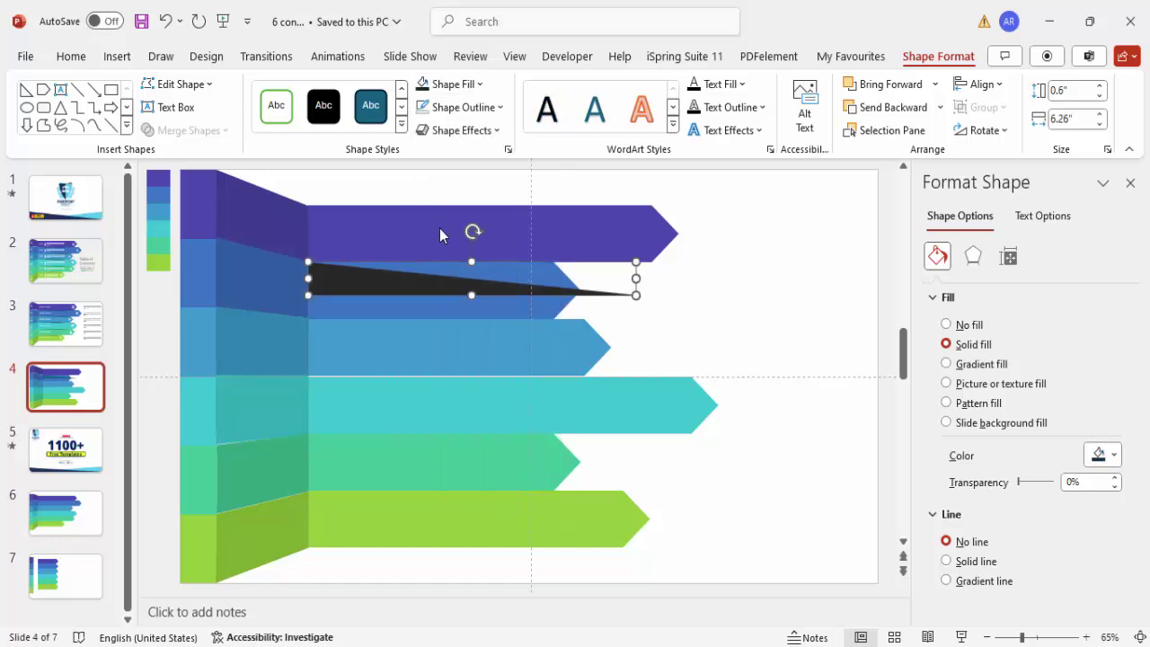
pyautogui.click(981, 135)
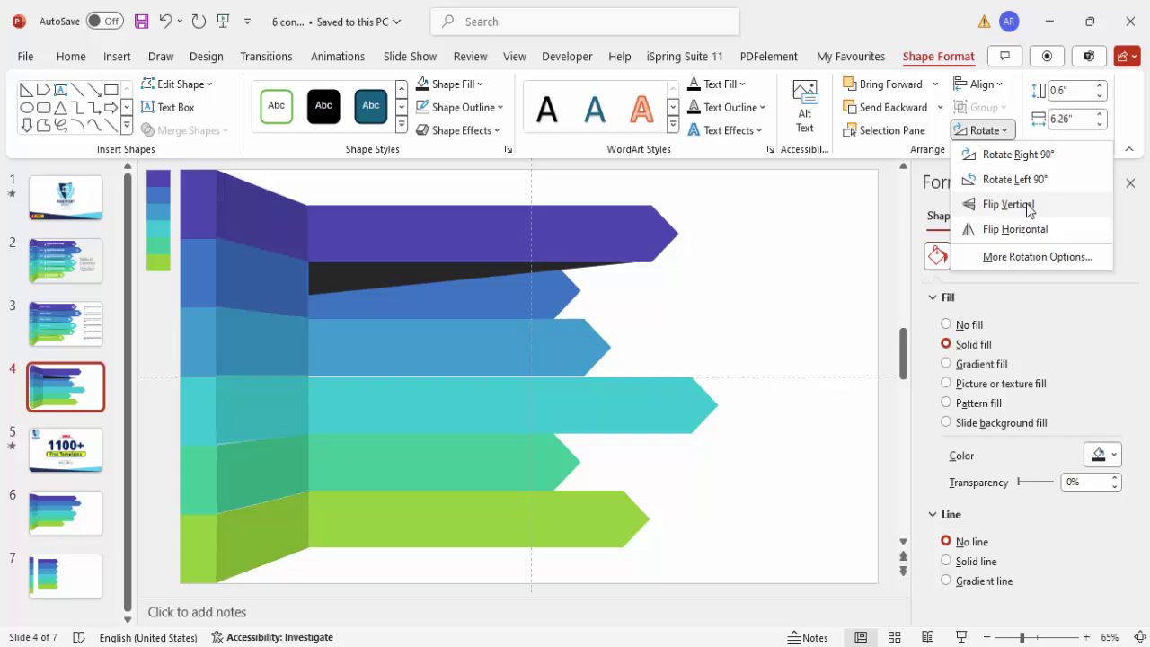
pyautogui.click(1024, 227)
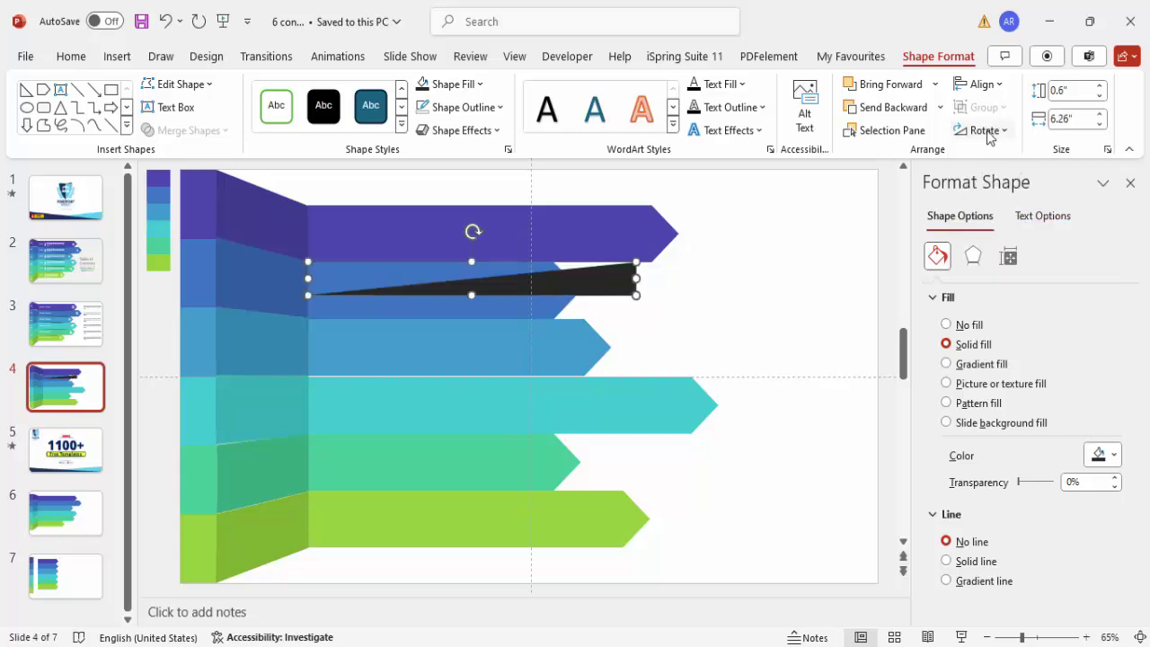
pyautogui.click(988, 133)
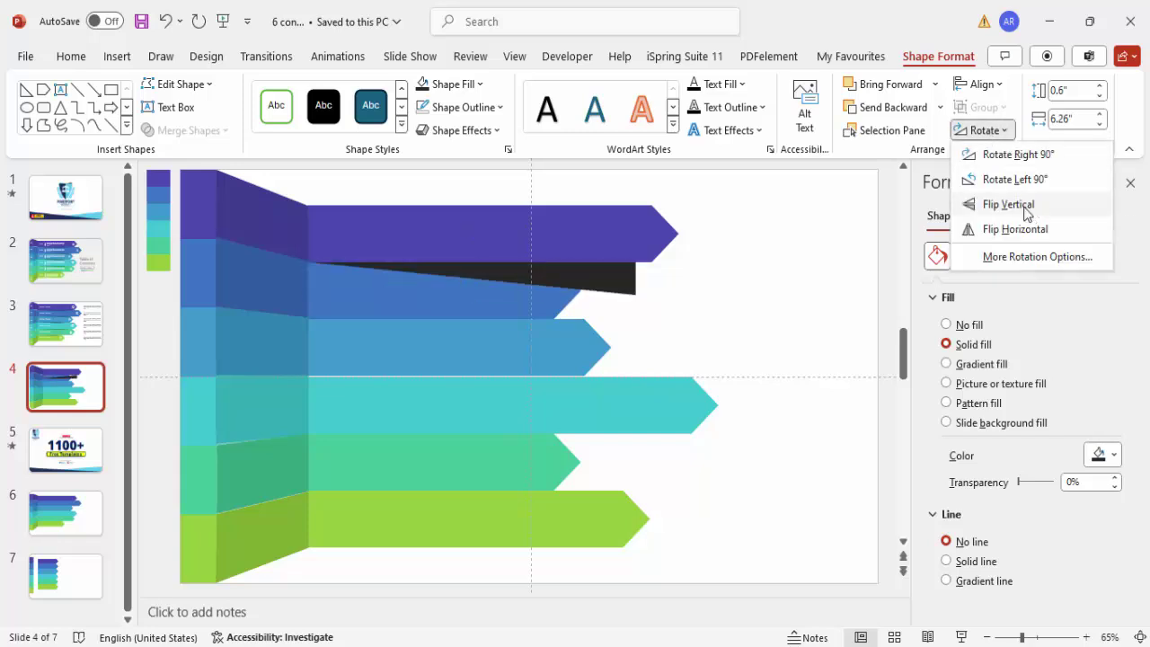
pyautogui.click(1027, 212)
pyautogui.moveTo(522, 295); pyautogui.dragTo(472, 283)
pyautogui.moveTo(634, 277); pyautogui.dragTo(612, 267)
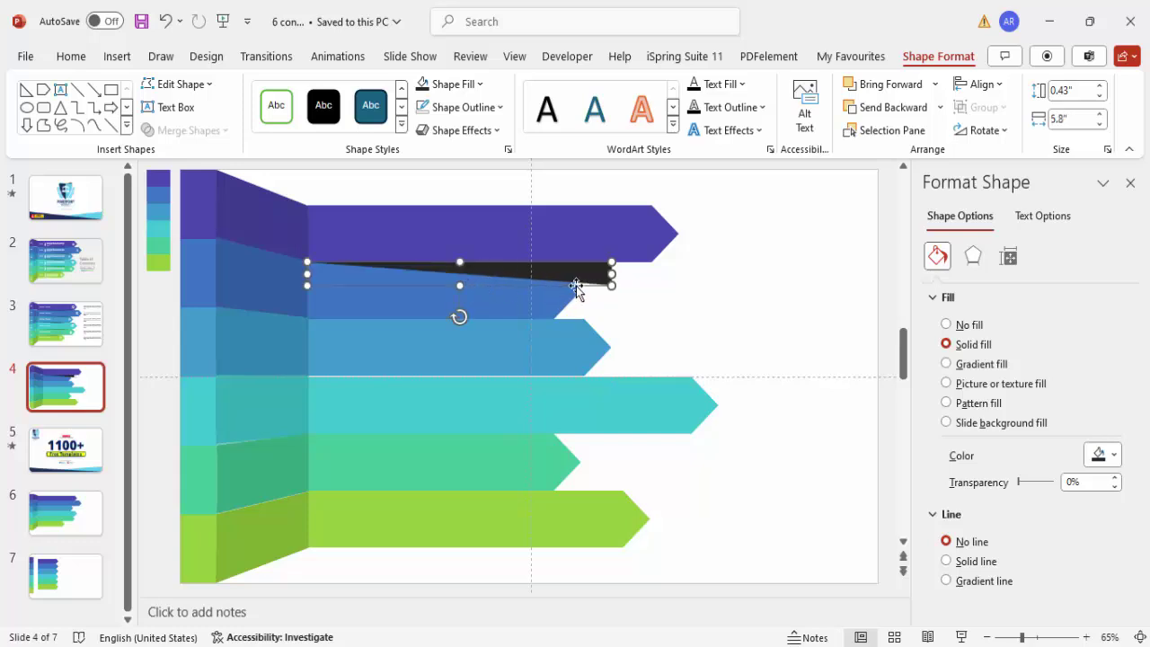
# Give the wedge a gradient fill with stops at 46%, 71% and 100% transparency.
pyautogui.click(983, 364)
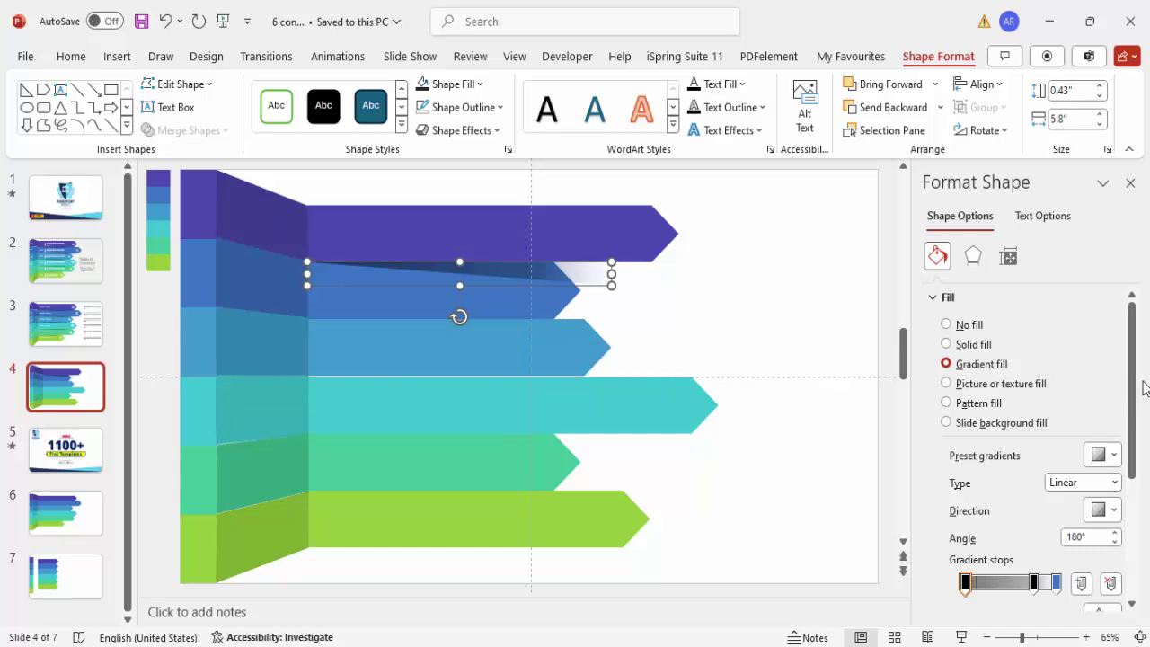
pyautogui.scroll(-3, 1144, 386)
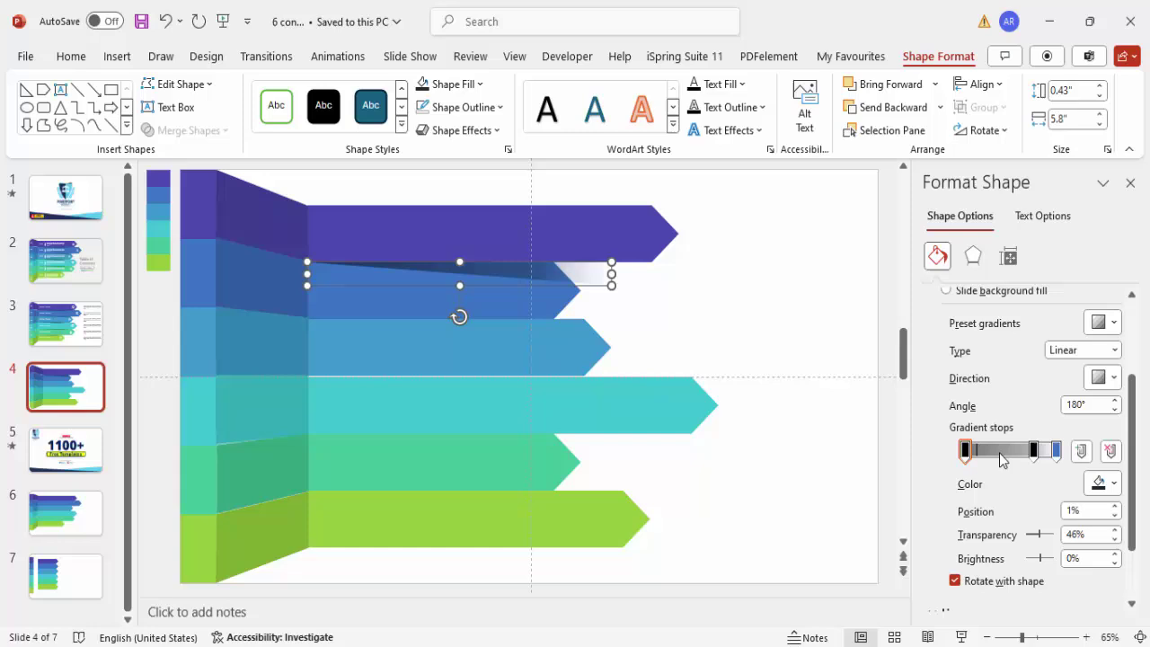
pyautogui.click(965, 449)
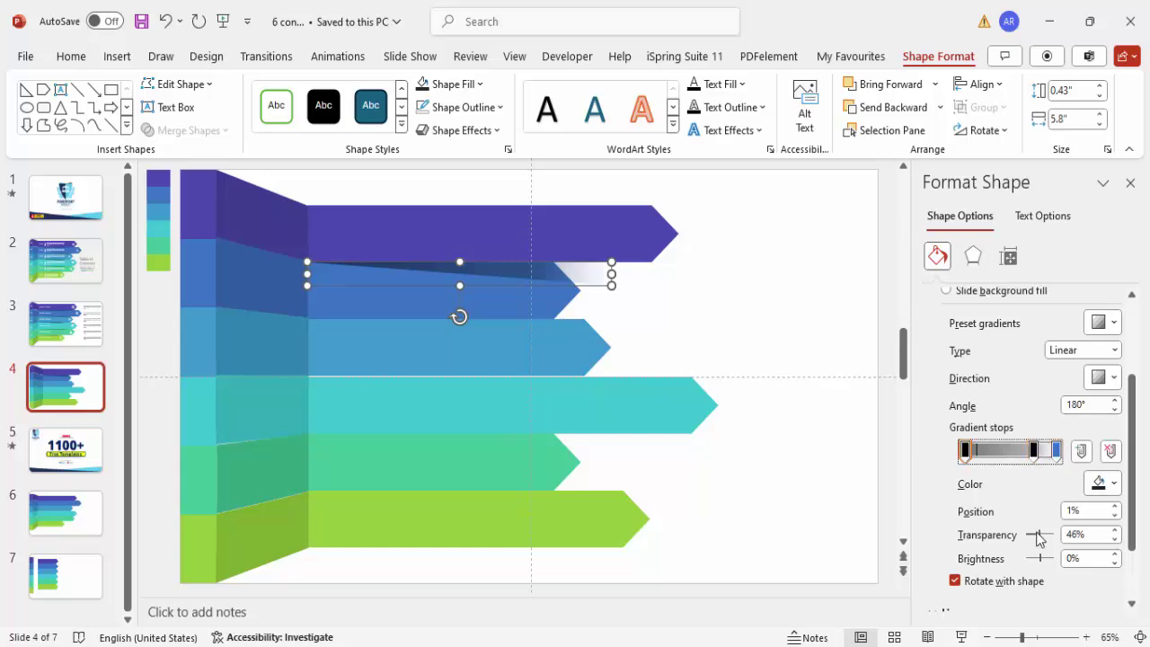
pyautogui.click(1034, 450)
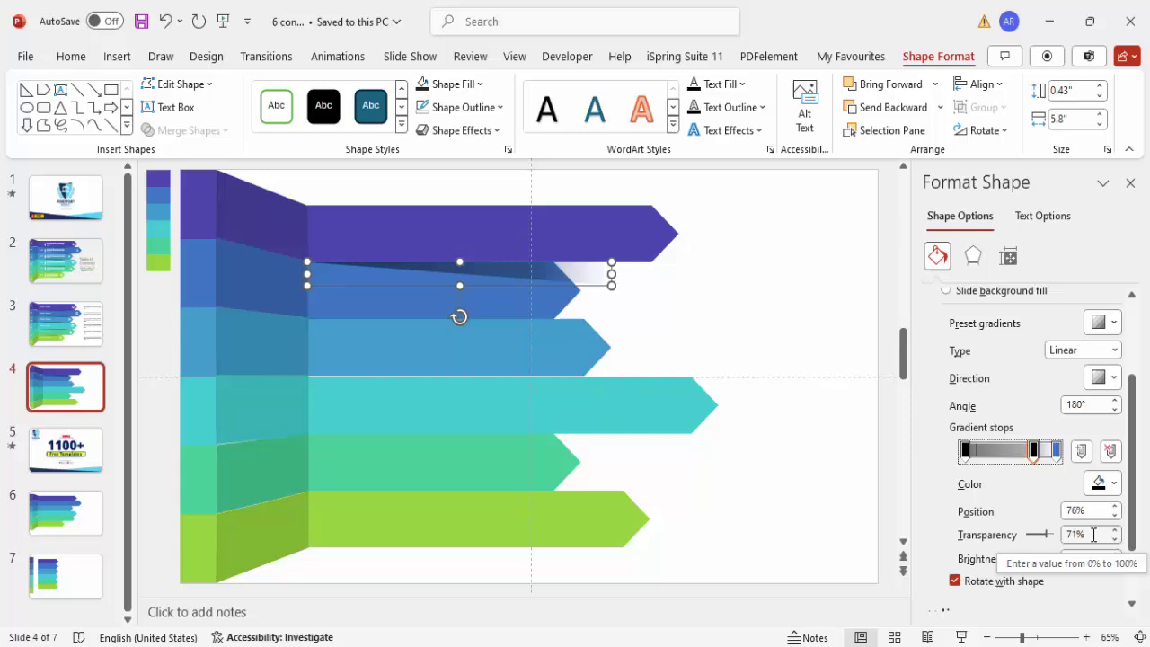
pyautogui.click(1057, 450)
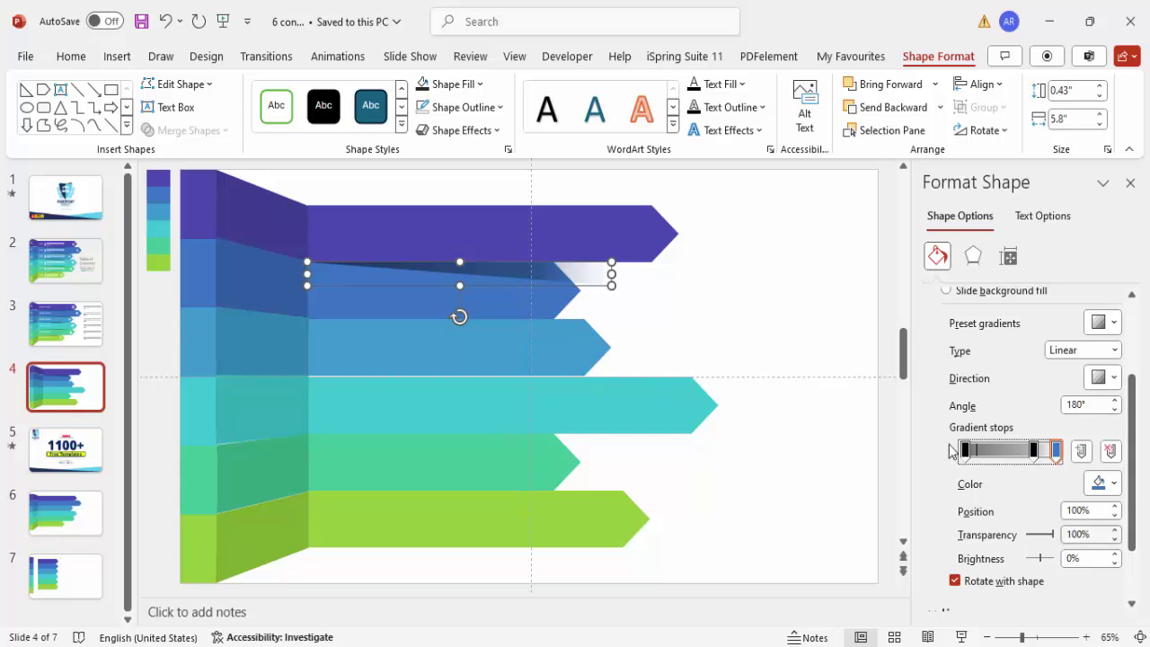
# Set the wedge's gradient direction so the angle is 180°.
pyautogui.click(752, 308)
pyautogui.click(532, 272)
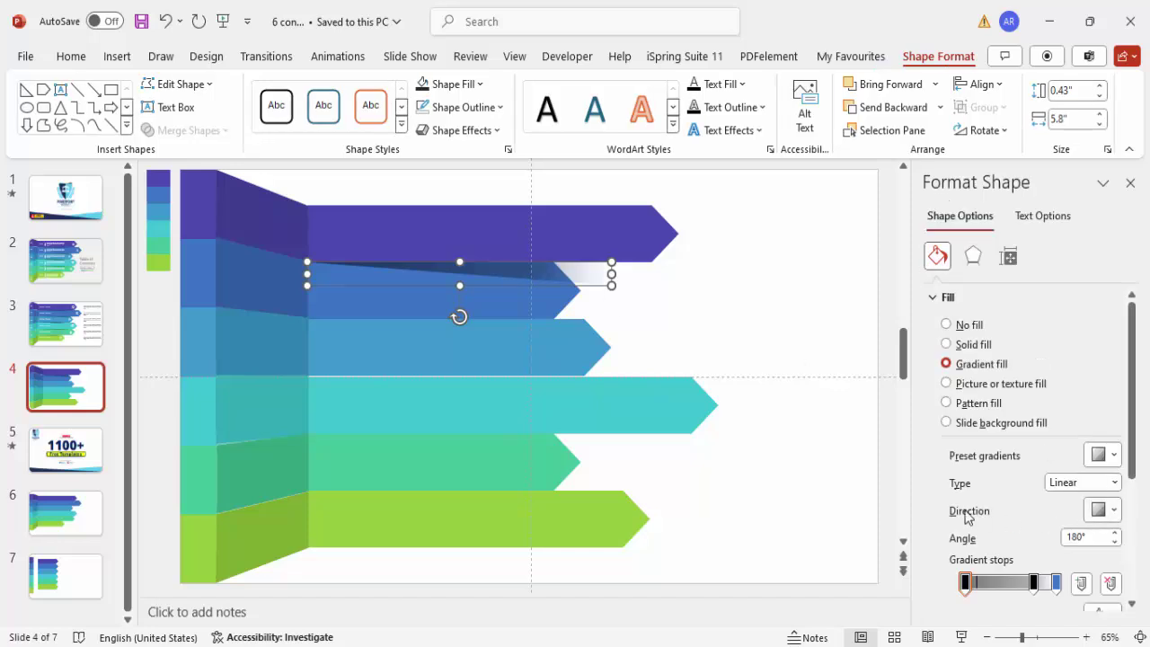
pyautogui.click(1104, 511)
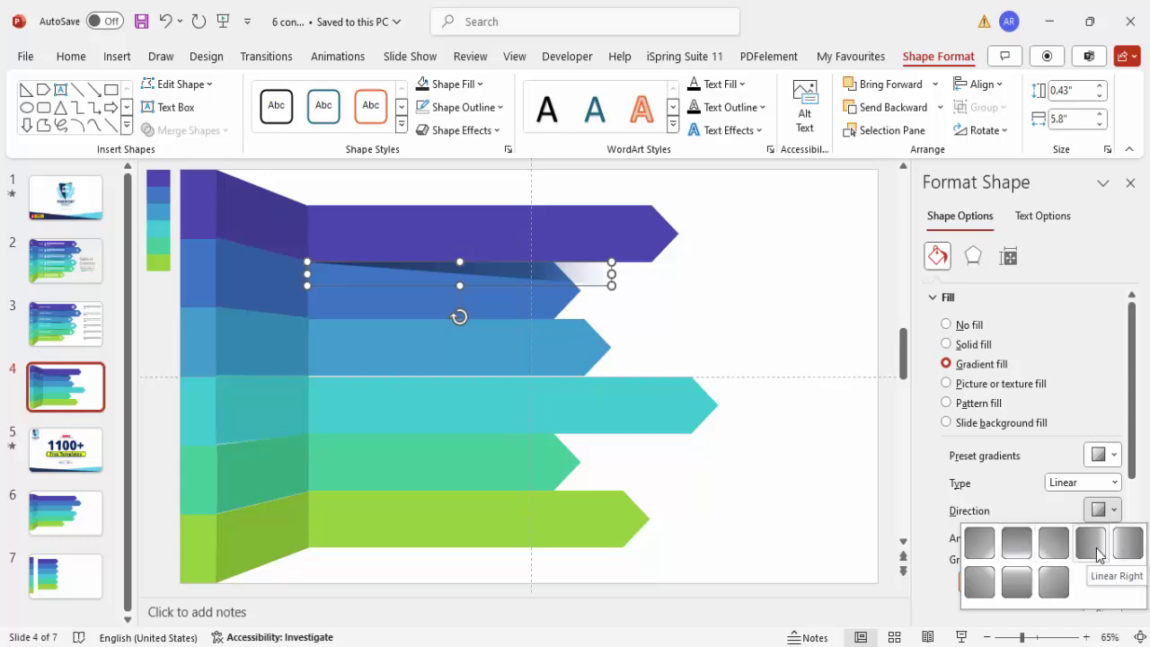
pyautogui.click(1091, 541)
pyautogui.click(1104, 509)
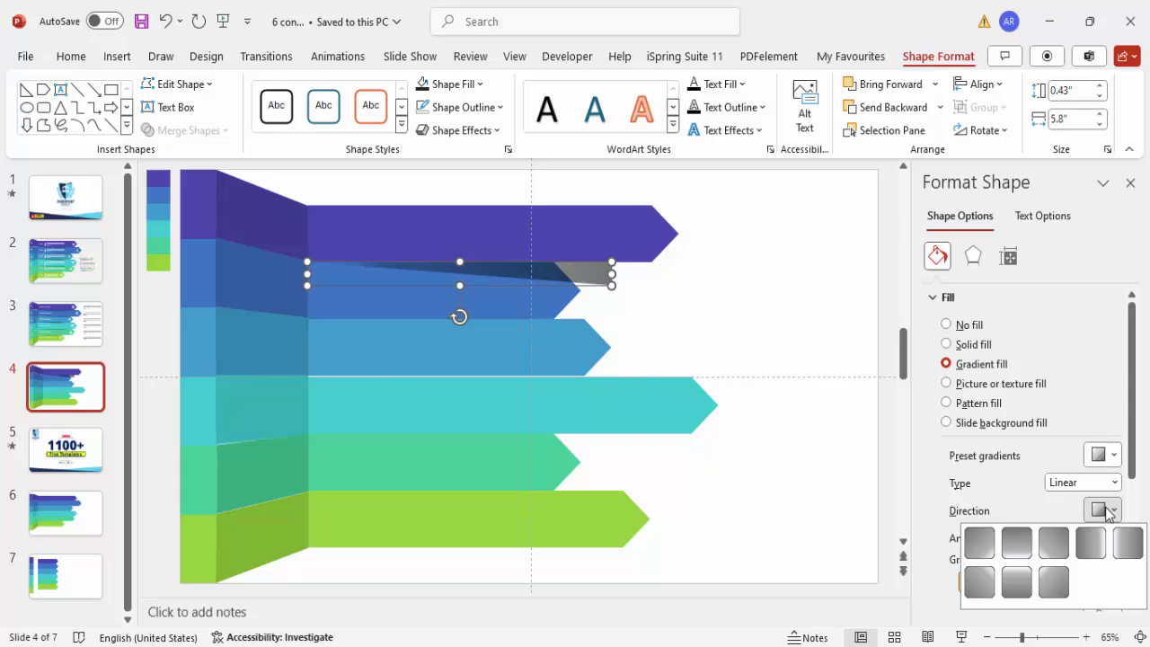
pyautogui.click(1128, 551)
pyautogui.click(1113, 509)
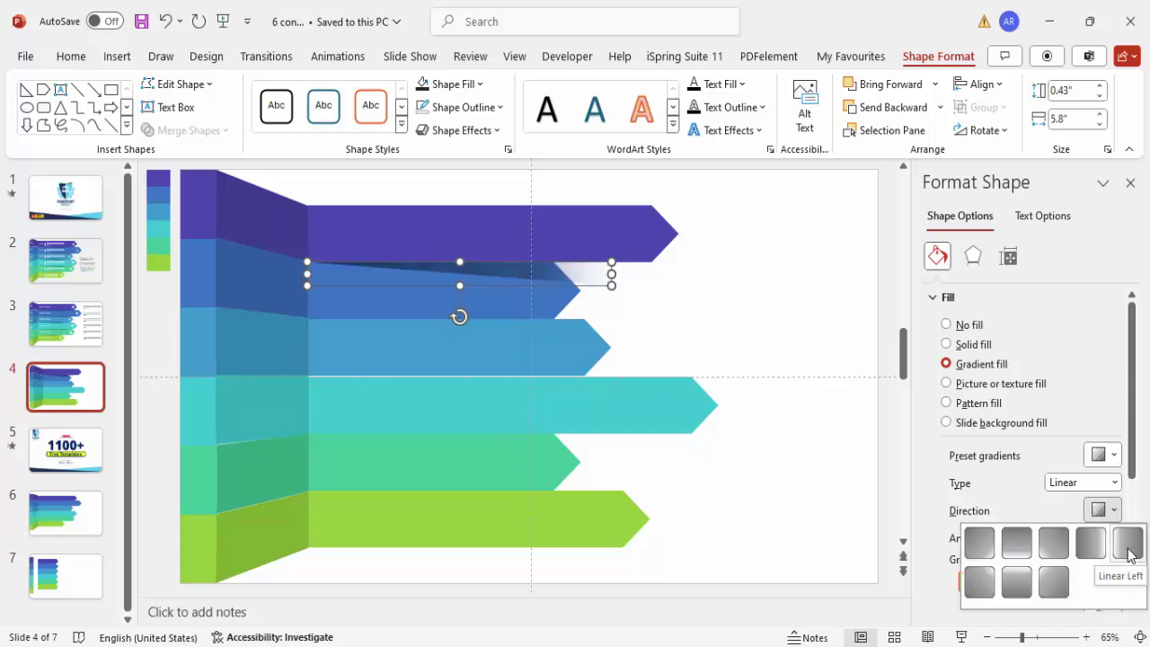
pyautogui.click(701, 317)
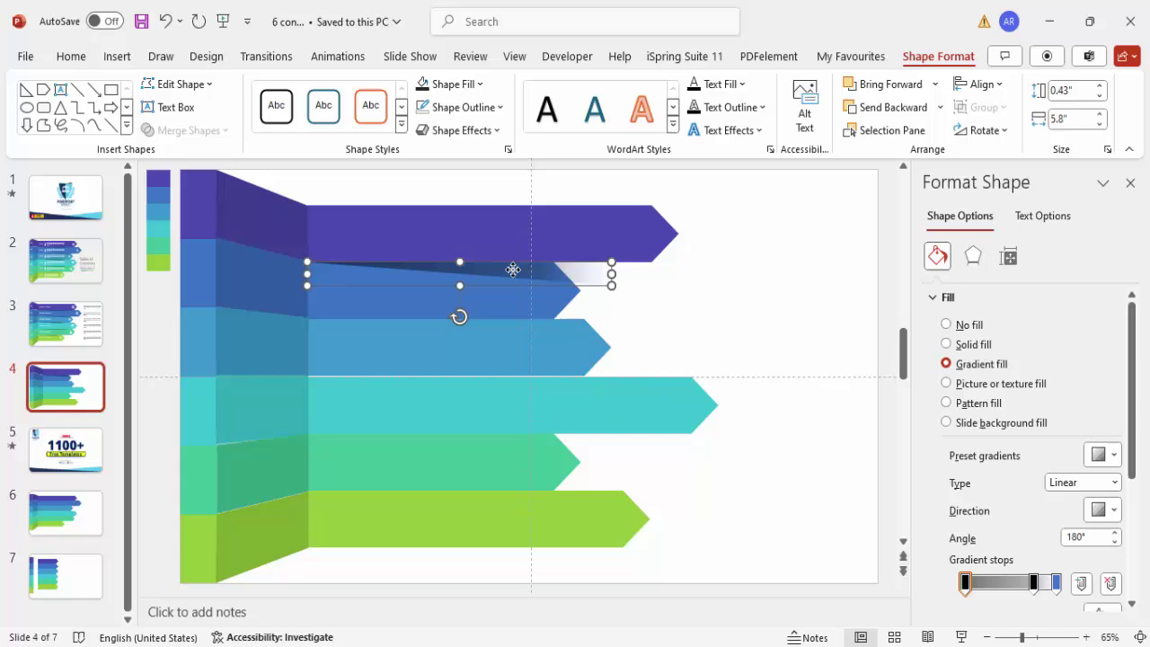
# Copy the shadow wedge under the second arrow and shorten it to fit.
pyautogui.moveTo(526, 280); pyautogui.dragTo(516, 327)
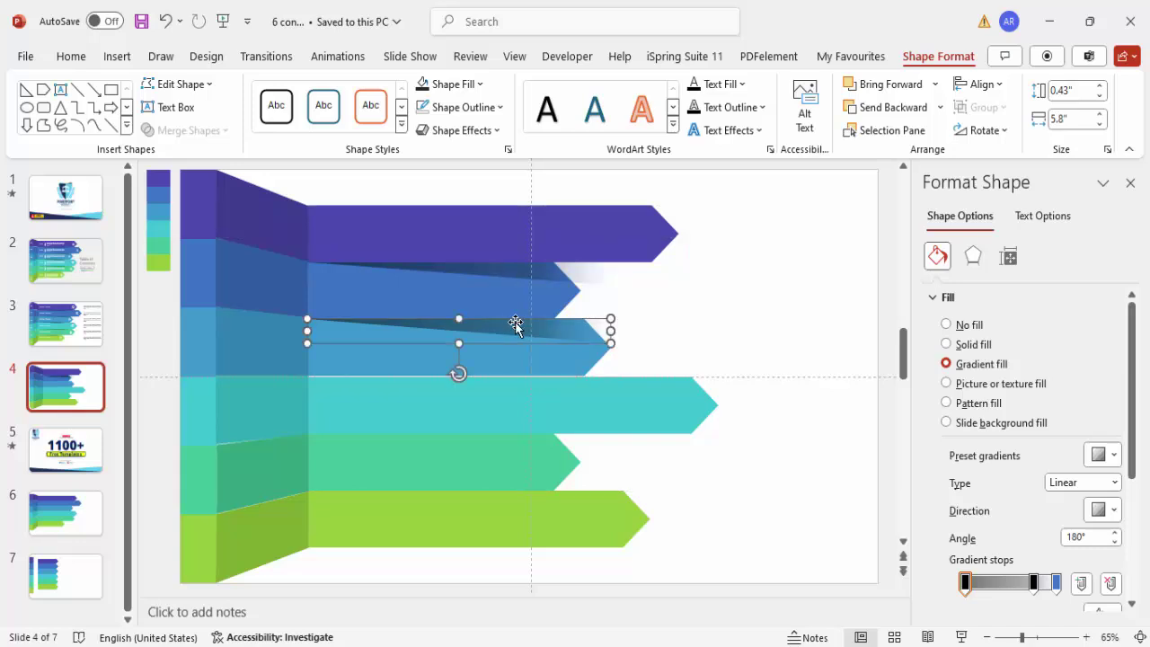
pyautogui.moveTo(608, 334); pyautogui.dragTo(570, 329)
pyautogui.moveTo(440, 341); pyautogui.dragTo(441, 335)
pyautogui.click(503, 278)
pyautogui.click(546, 266)
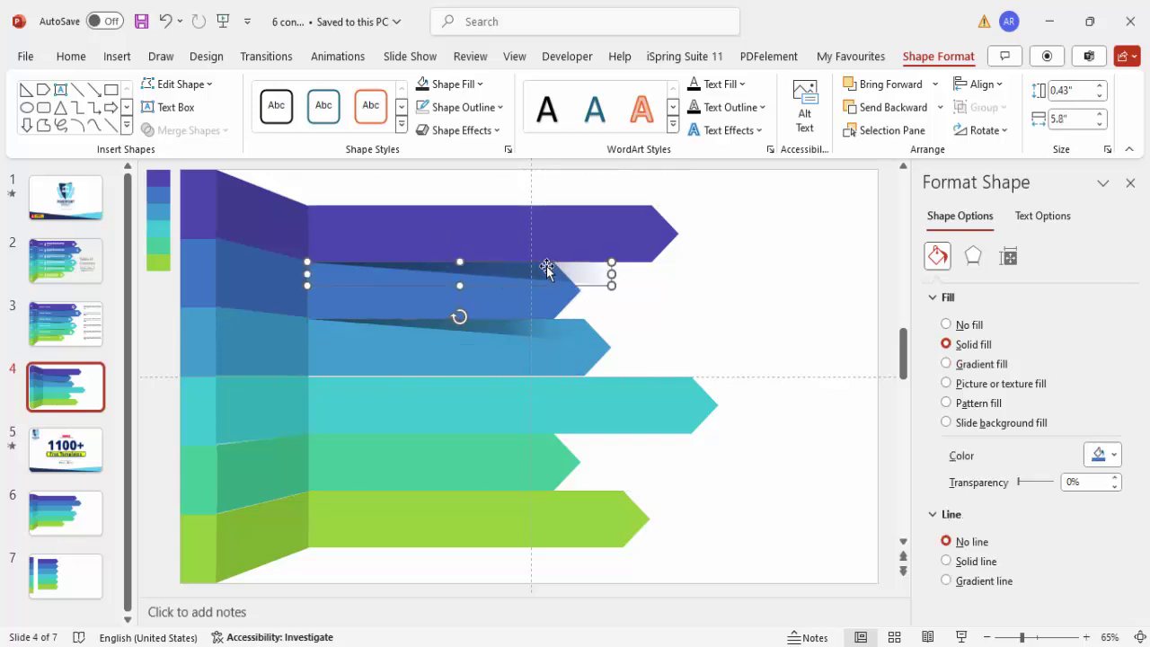
pyautogui.moveTo(462, 278); pyautogui.dragTo(461, 277)
# Duplicate the wedge under the remaining arrows, stretching it to the teal arrow's length.
pyautogui.click(500, 339)
pyautogui.moveTo(493, 336); pyautogui.dragTo(626, 386)
pyautogui.hotkey('ctrl', 'd')
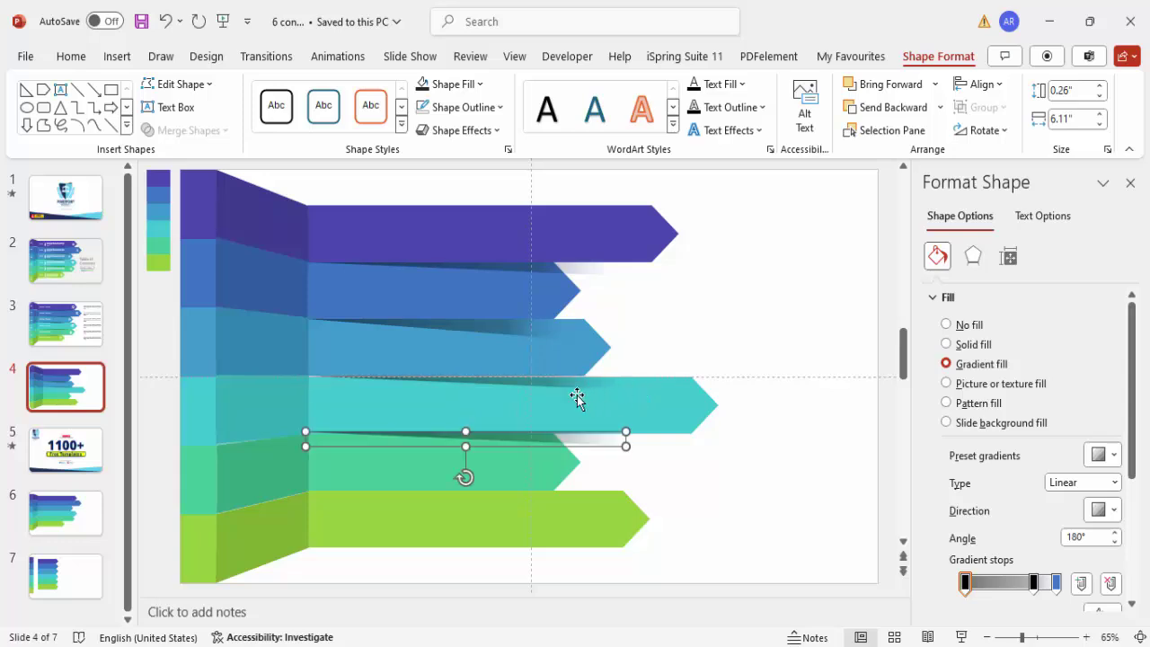
pyautogui.moveTo(525, 444); pyautogui.dragTo(522, 443)
pyautogui.click(522, 443)
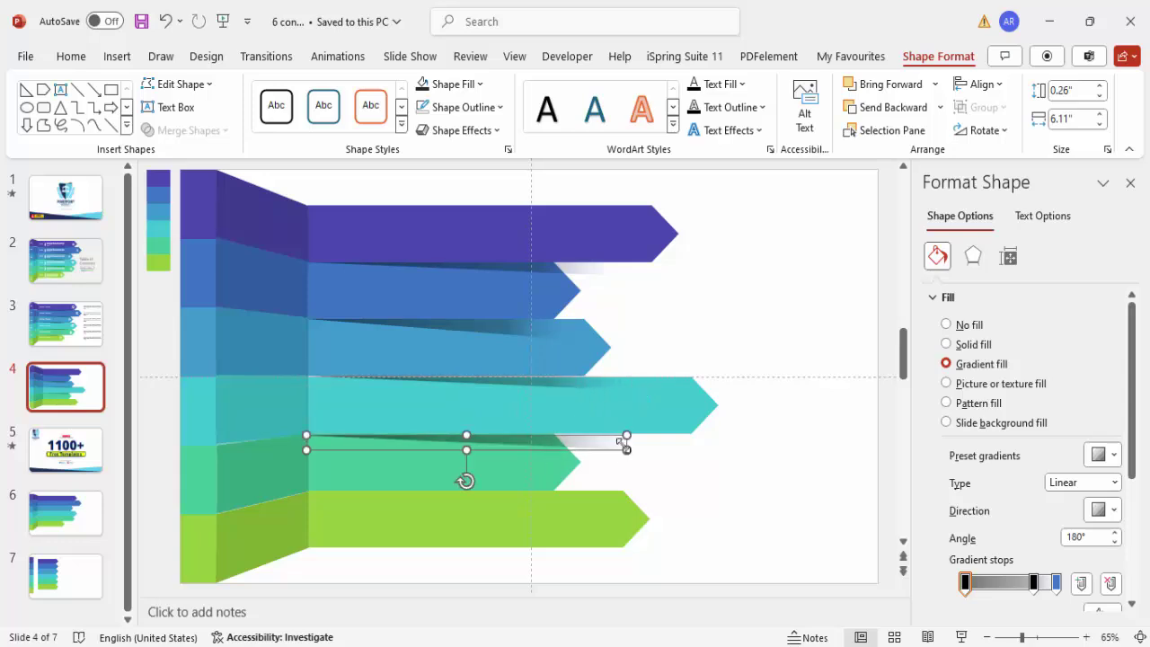
pyautogui.moveTo(626, 449); pyautogui.dragTo(719, 447)
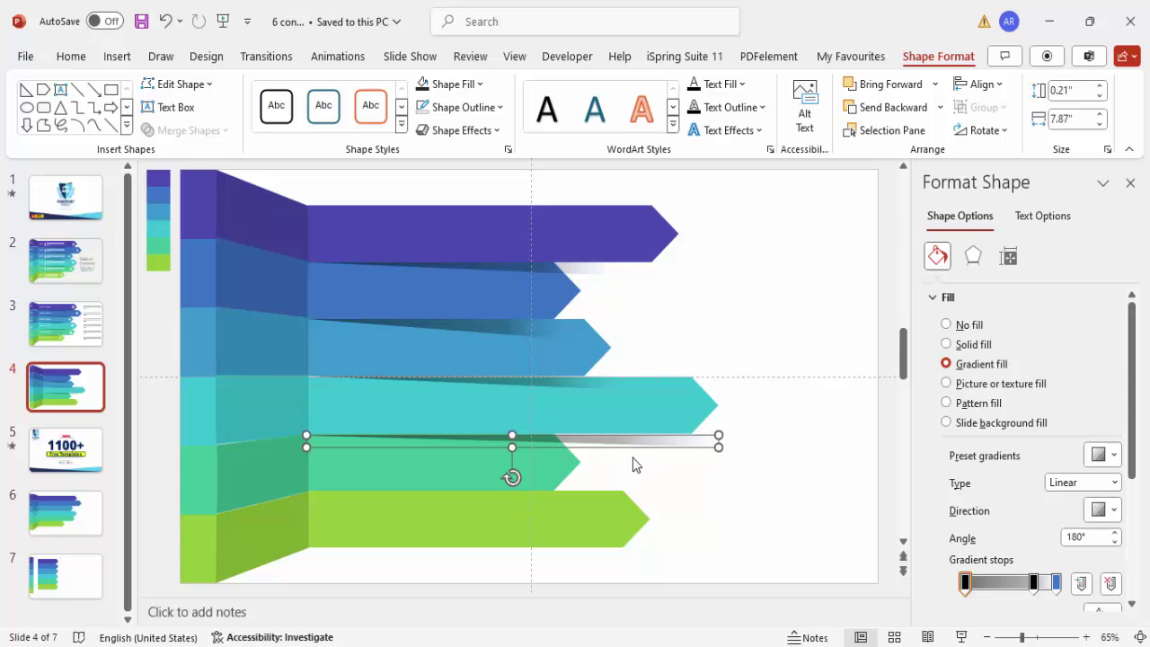
pyautogui.moveTo(633, 443); pyautogui.dragTo(612, 503)
pyautogui.click(699, 491)
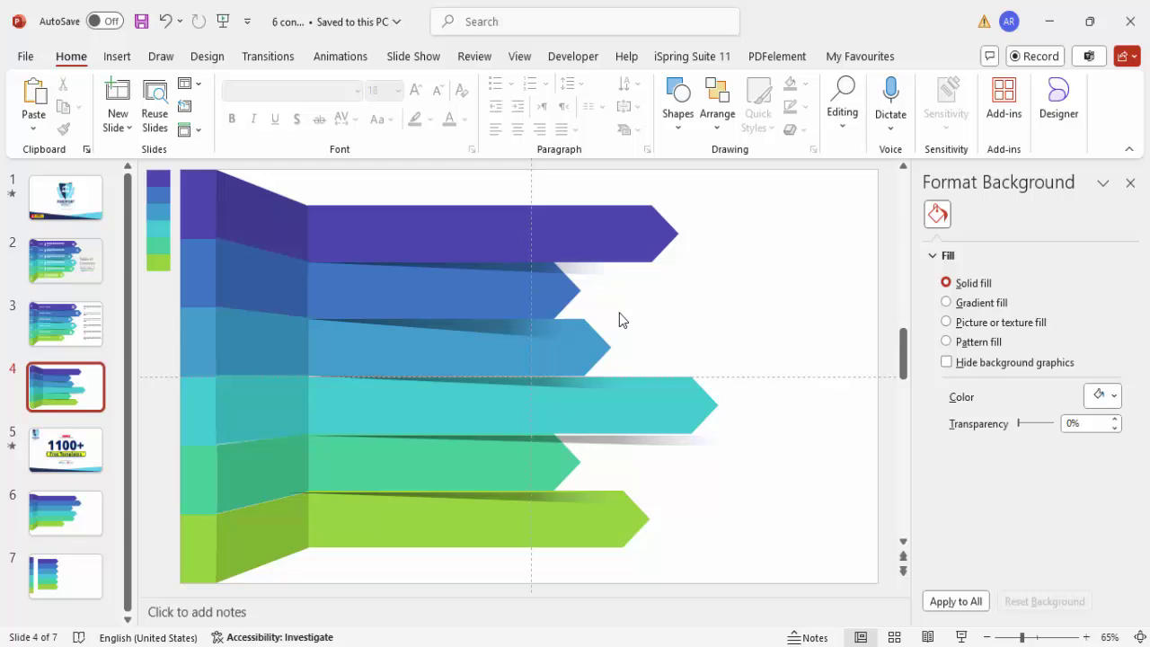
# Add a white 01 text box and move it onto the first strip's folded face.
pyautogui.click(115, 55)
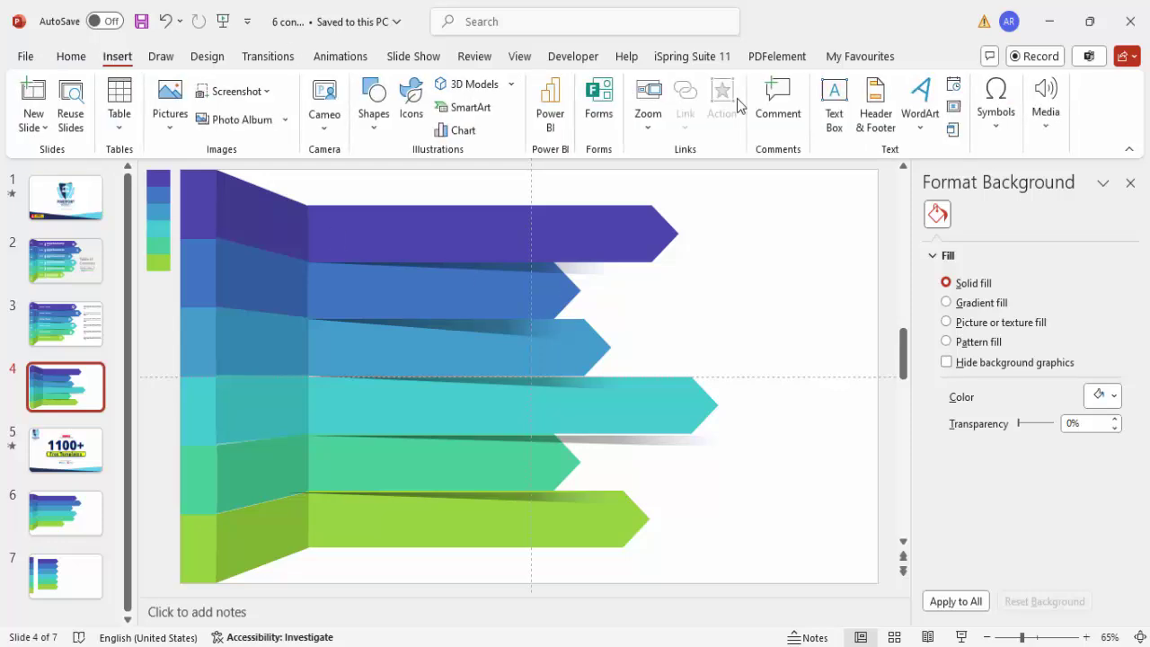
pyautogui.click(835, 88)
pyautogui.moveTo(752, 218); pyautogui.dragTo(785, 268)
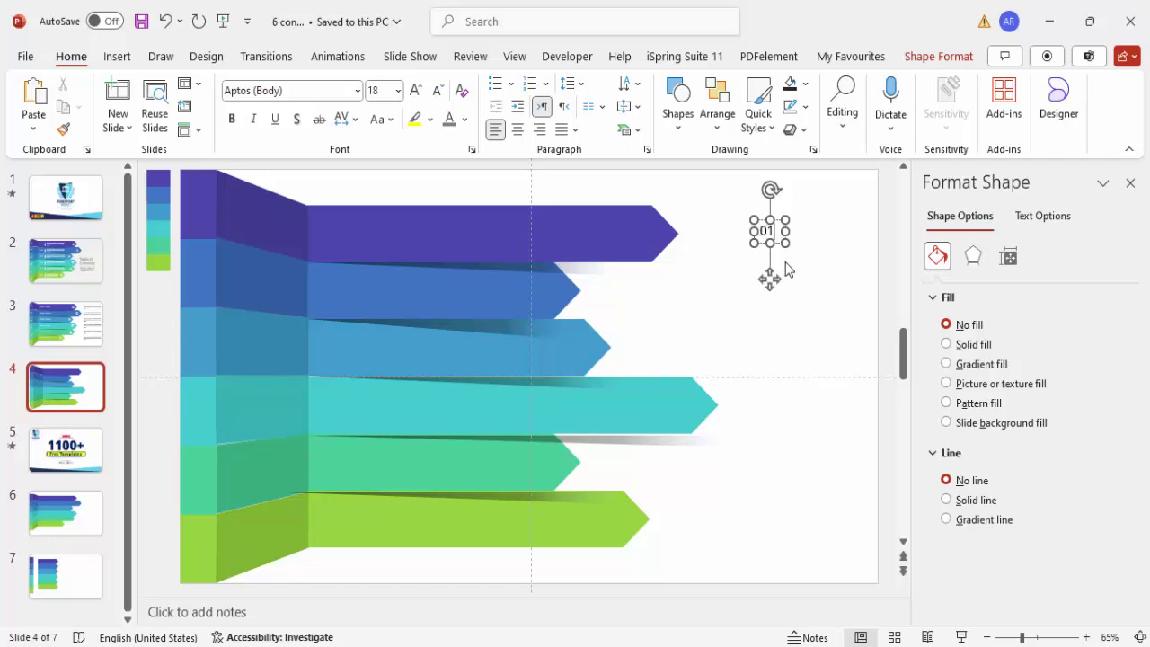
pyautogui.click(467, 124)
pyautogui.click(453, 199)
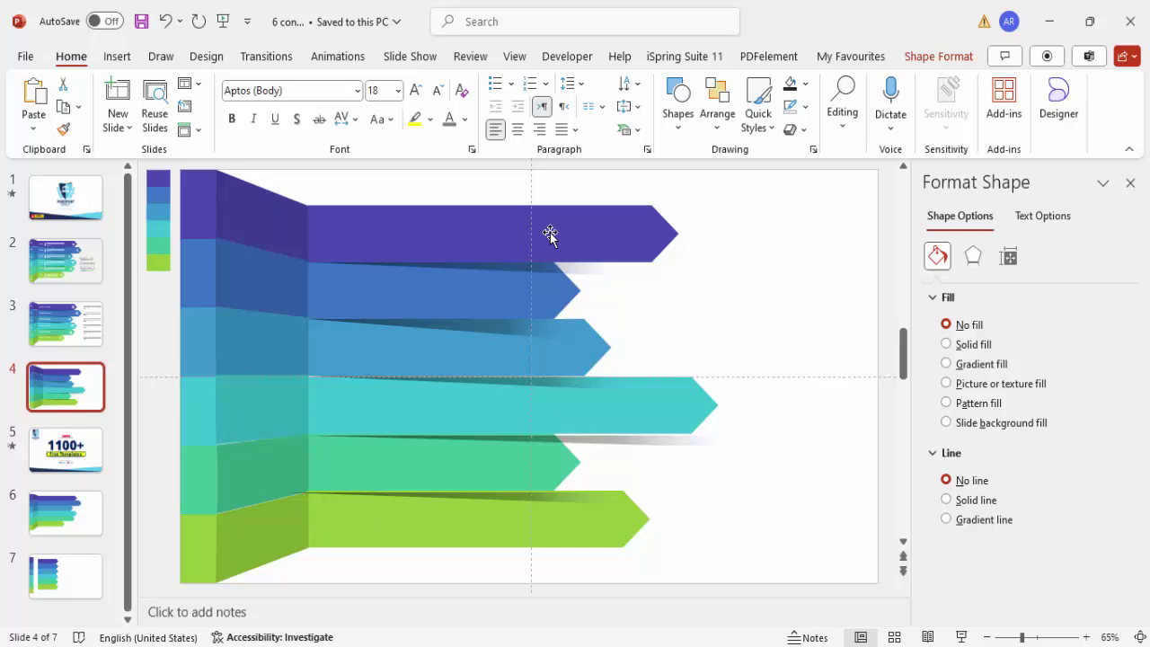
pyautogui.moveTo(770, 280); pyautogui.dragTo(201, 259)
# Set the 01 label to Open Sans Extrabold 20 pt and copy it down the strips.
pyautogui.click(313, 96)
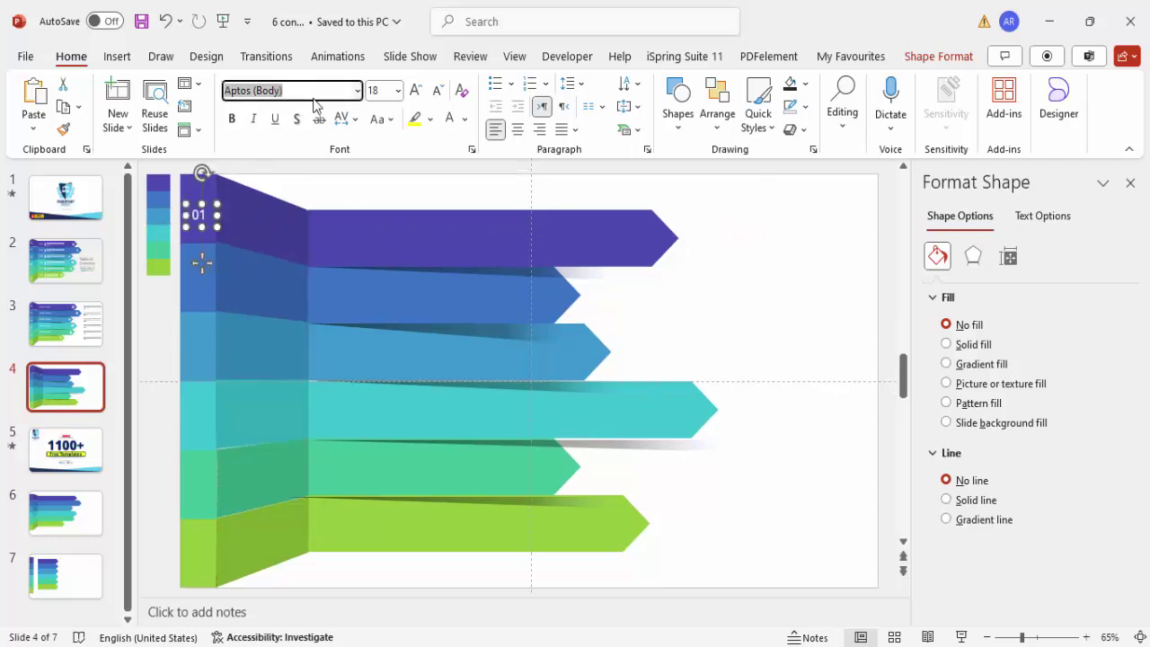
pyautogui.write('Open Sans Extrabold')
pyautogui.press('Return')
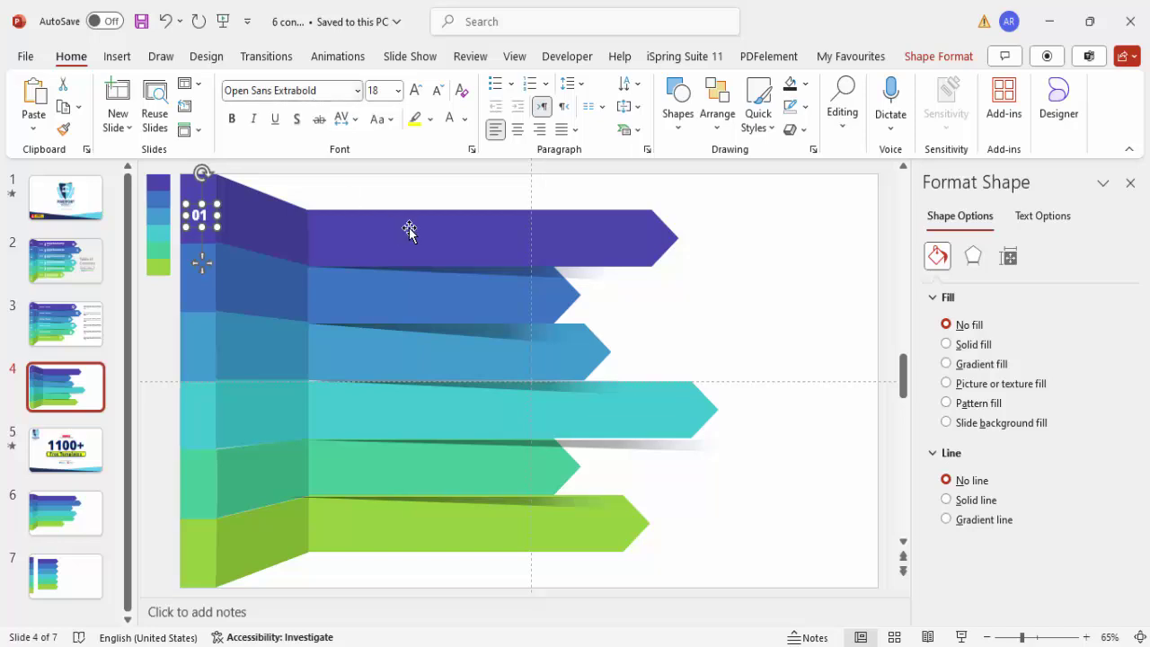
pyautogui.click(414, 89)
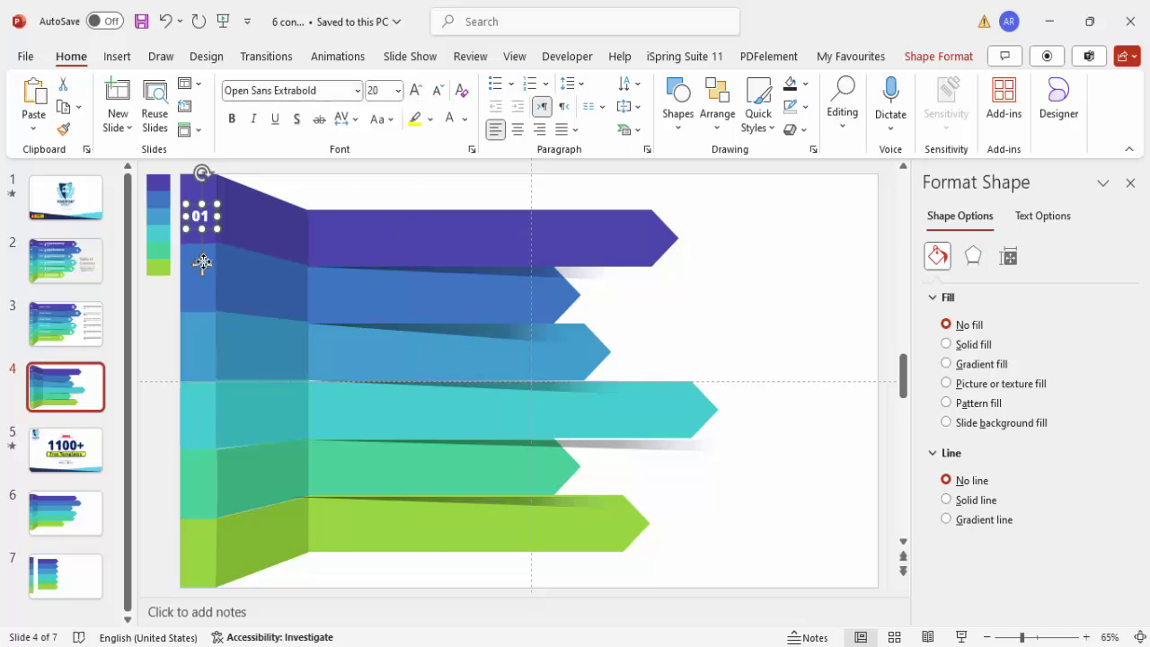
pyautogui.moveTo(206, 264); pyautogui.dragTo(206, 584)
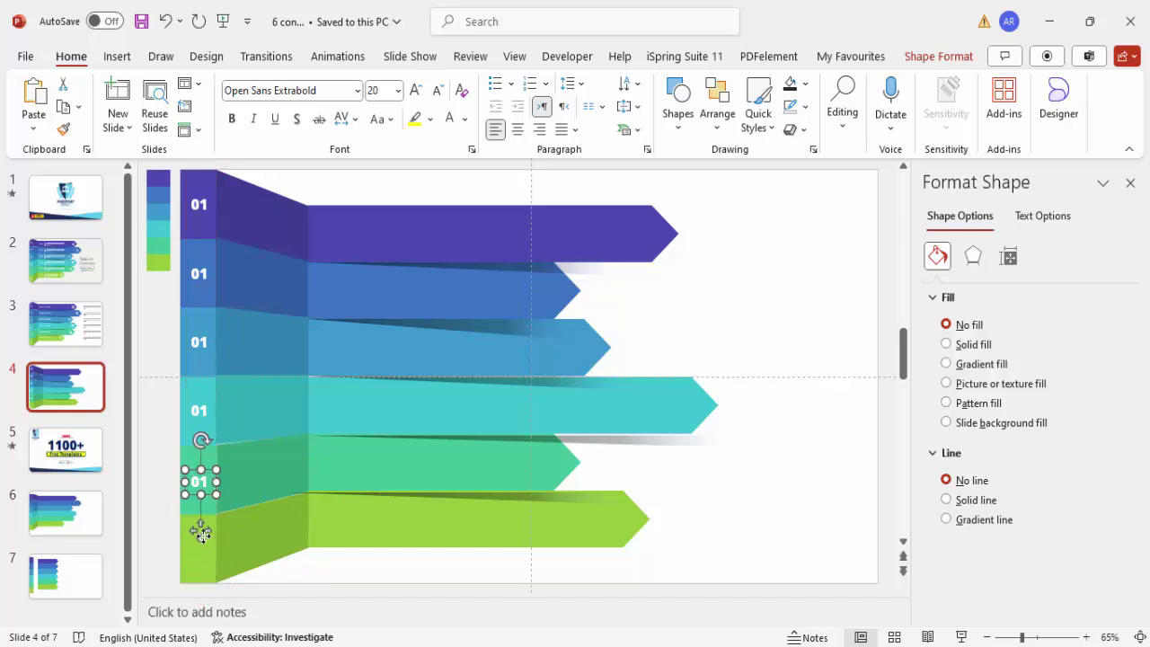
# Place the last label copy on the bottom strip and renumber the labels 02 through 06.
pyautogui.moveTo(201, 531); pyautogui.dragTo(201, 588)
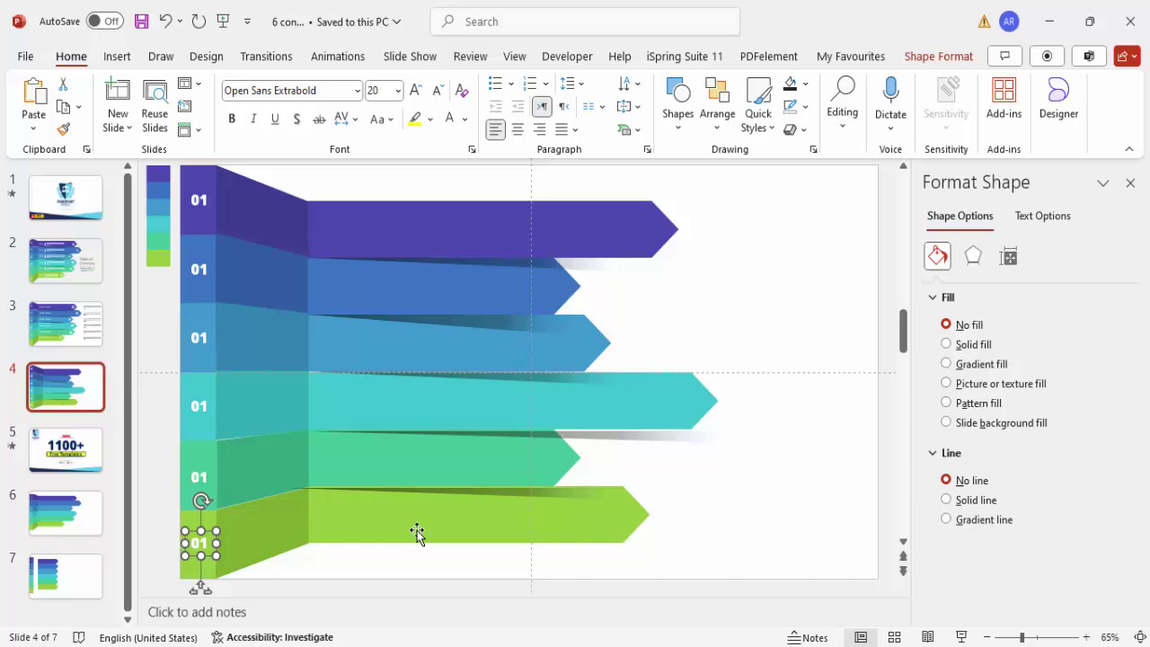
pyautogui.click(200, 269)
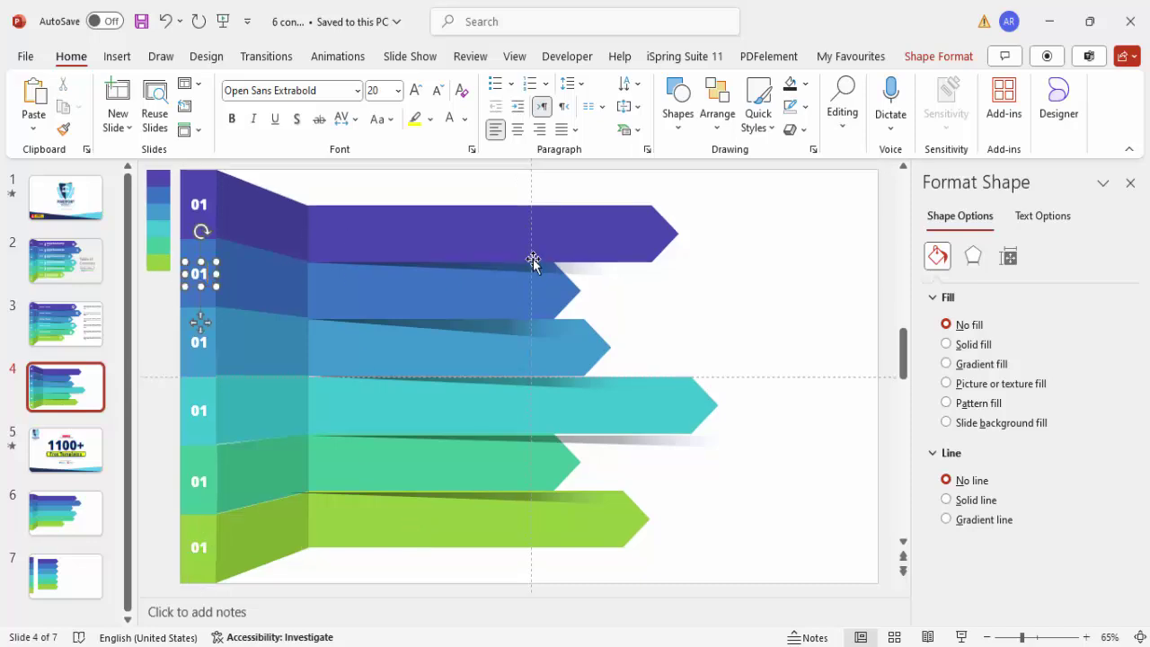
pyautogui.click(201, 342)
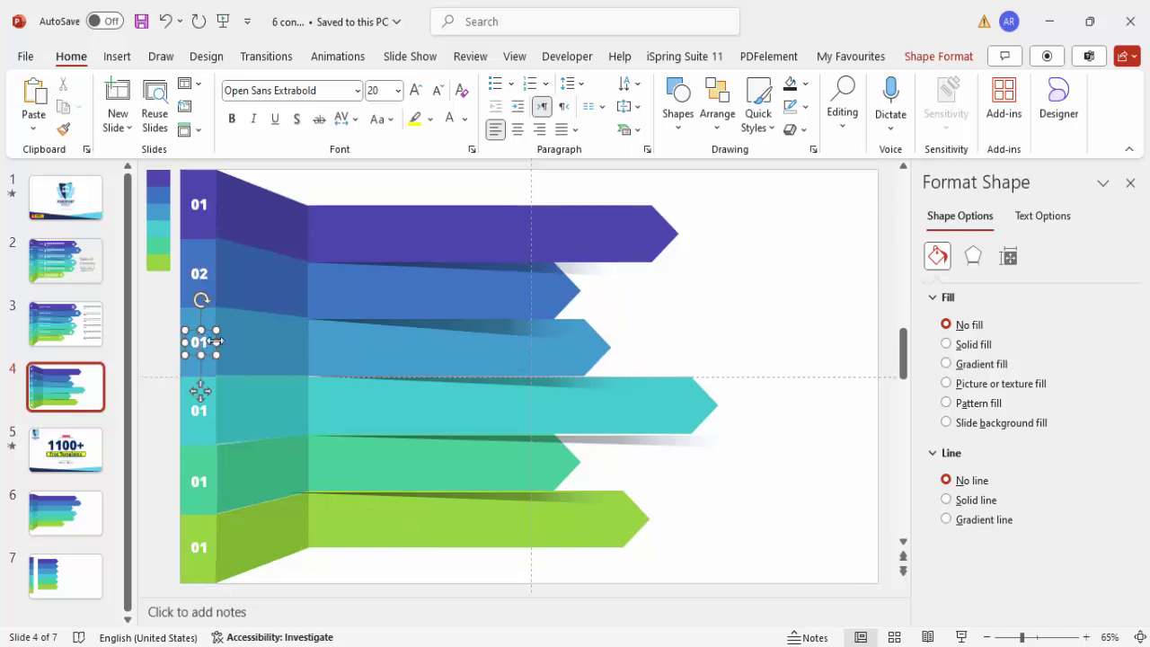
pyautogui.click(211, 415)
pyautogui.click(208, 411)
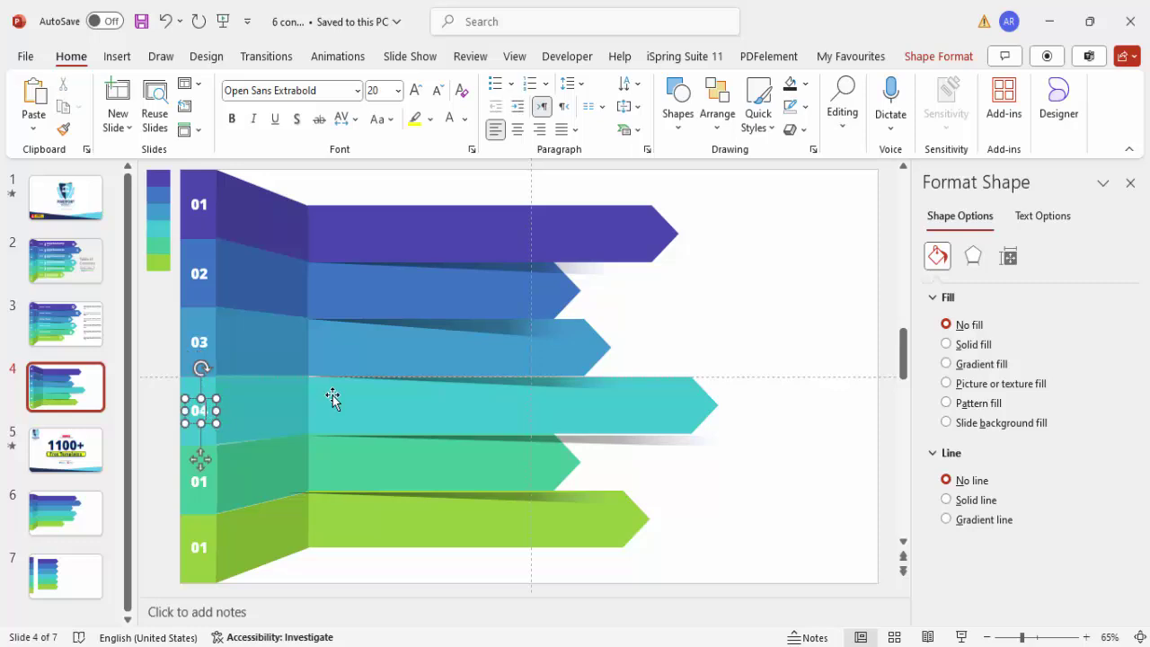
pyautogui.click(206, 484)
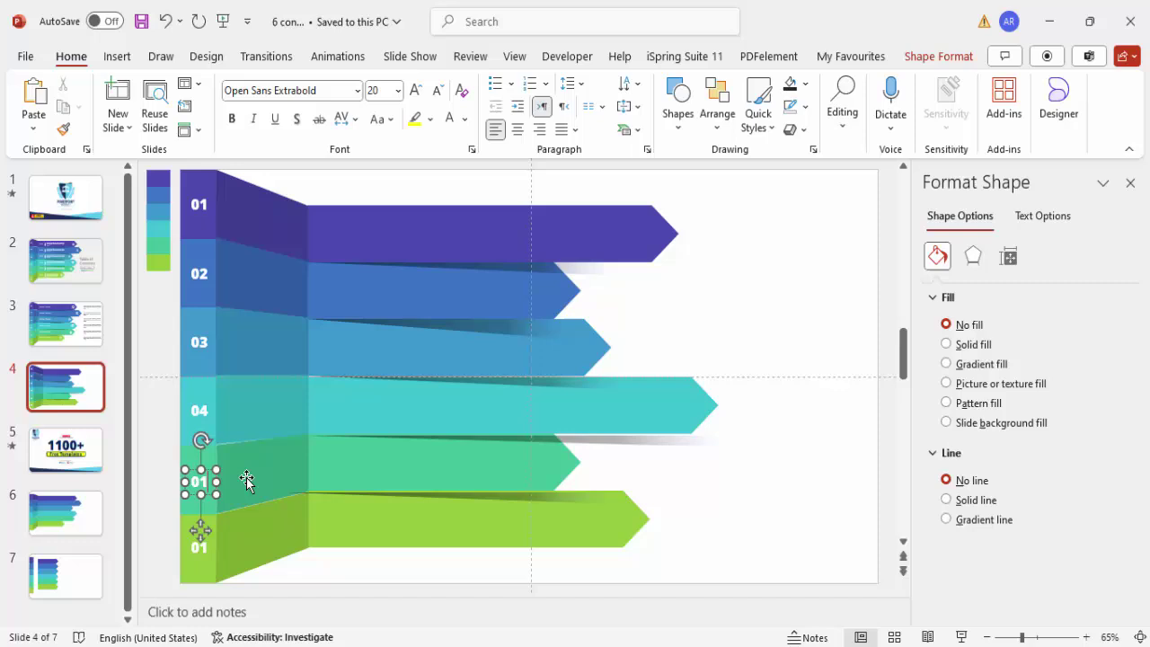
pyautogui.write('5')
pyautogui.click(200, 548)
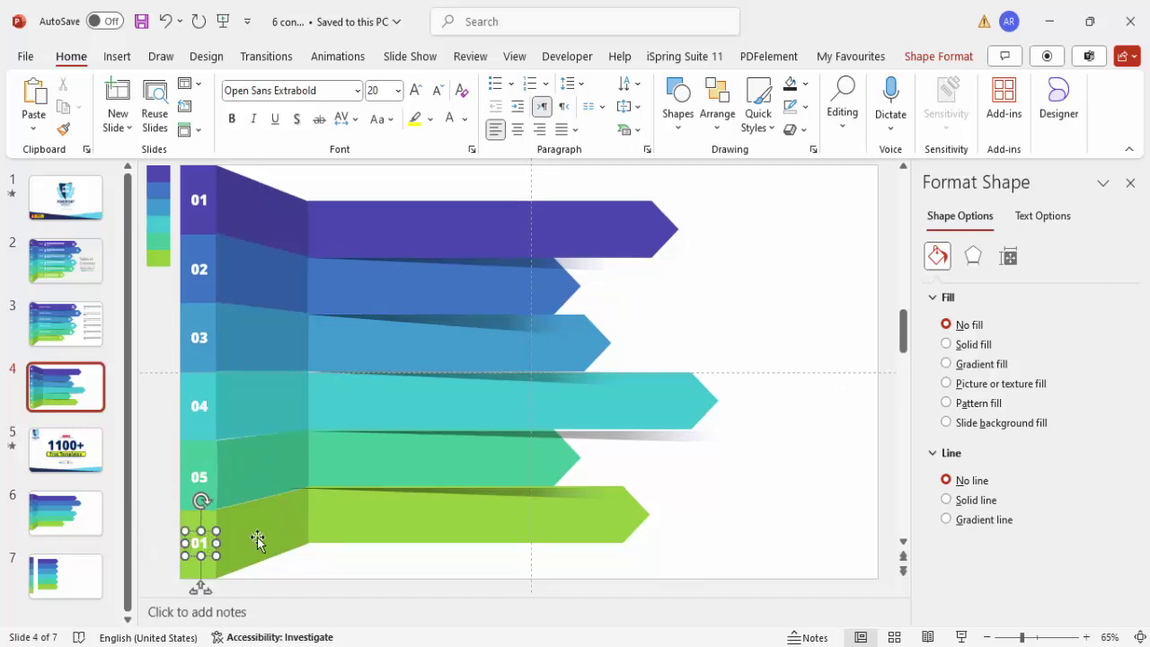
pyautogui.write('6')
pyautogui.click(722, 291)
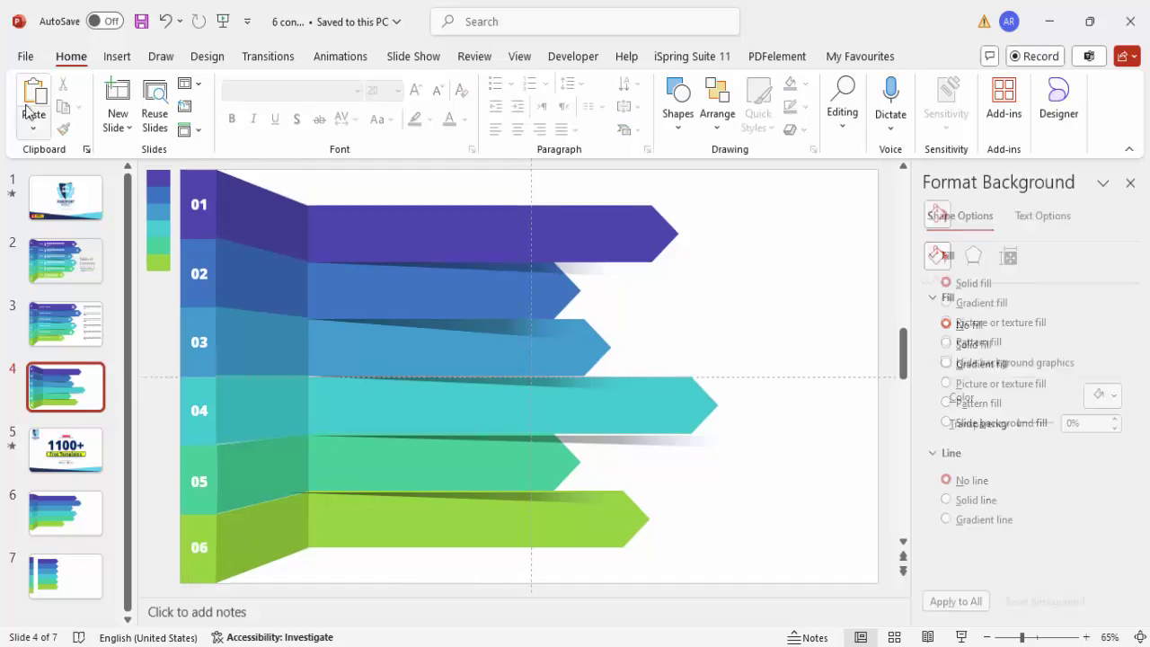
# Draw a new text box on the first purple arrow.
pyautogui.click(117, 56)
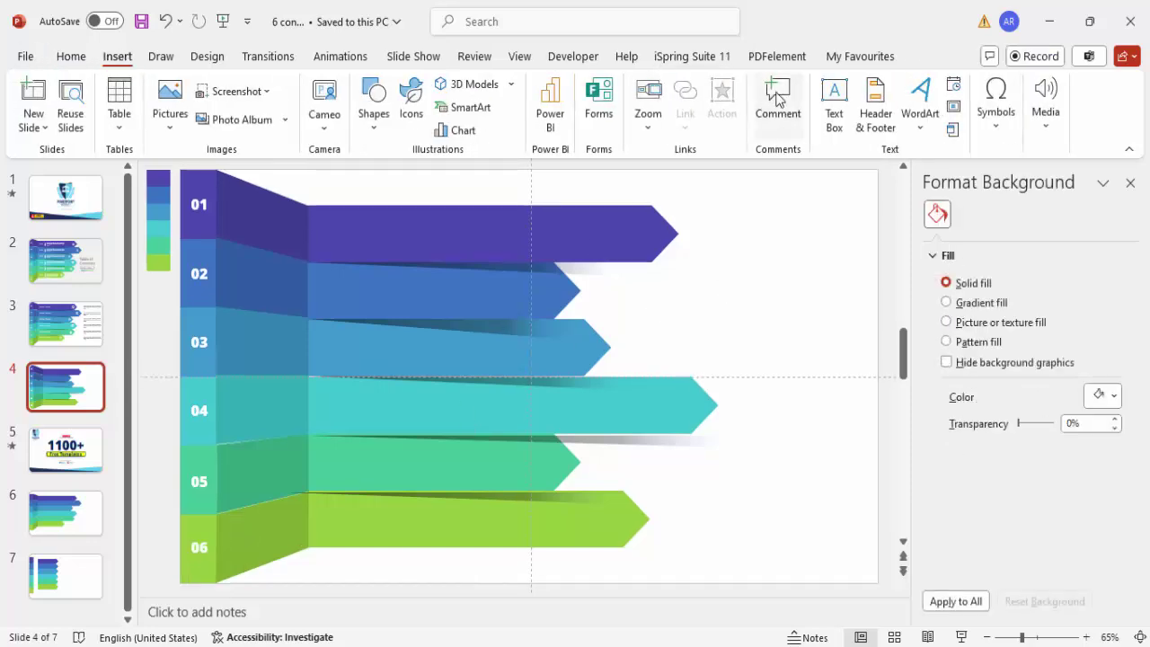
pyautogui.click(827, 100)
pyautogui.moveTo(308, 228); pyautogui.dragTo(422, 261)
# Type TITLE in white Open Sans Extrabold 16 pt, narrowed and shifted left on the arrow.
pyautogui.write('TITLE')
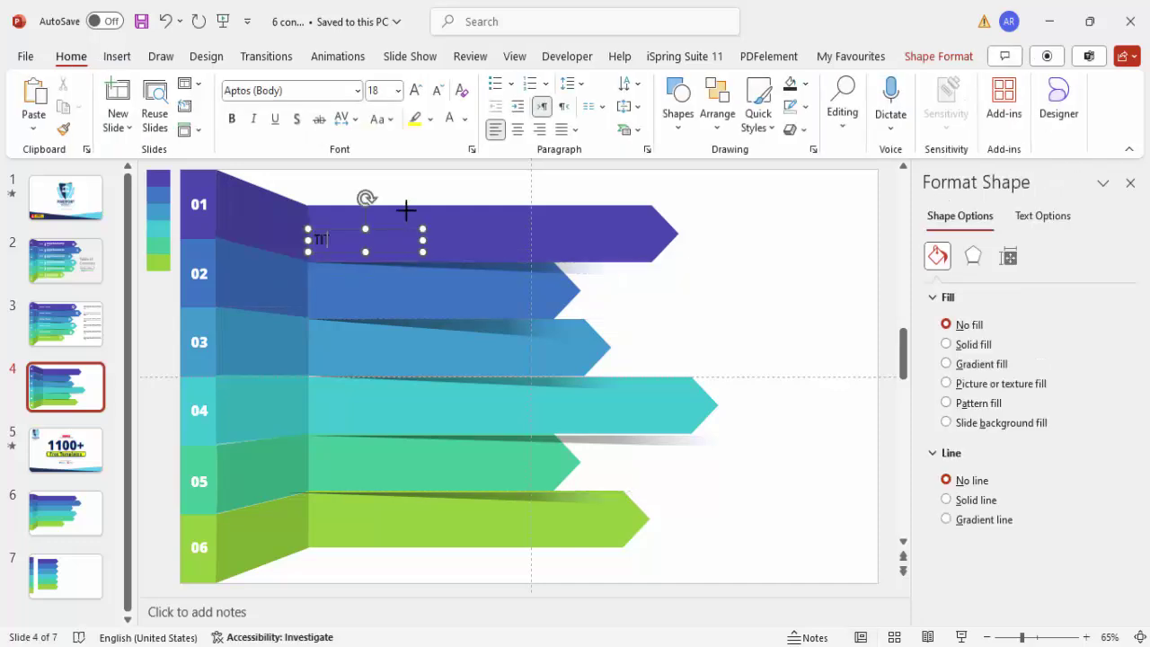
pyautogui.click(415, 230)
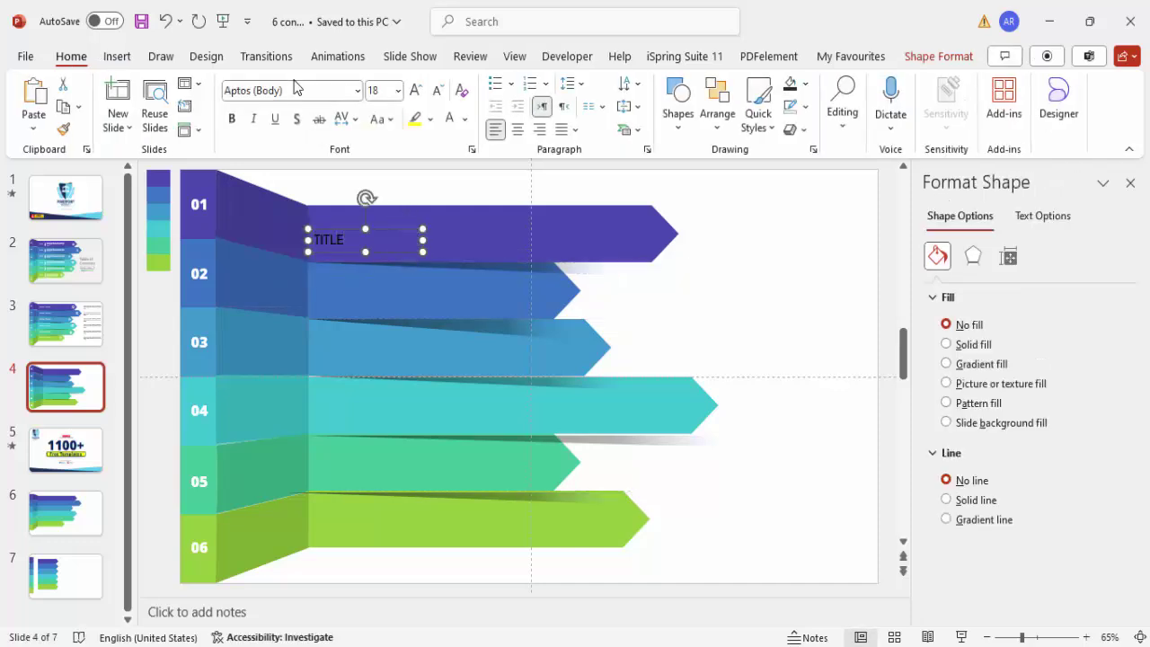
pyautogui.click(301, 95)
pyautogui.write('Open Sans Extrabold')
pyautogui.press('Return')
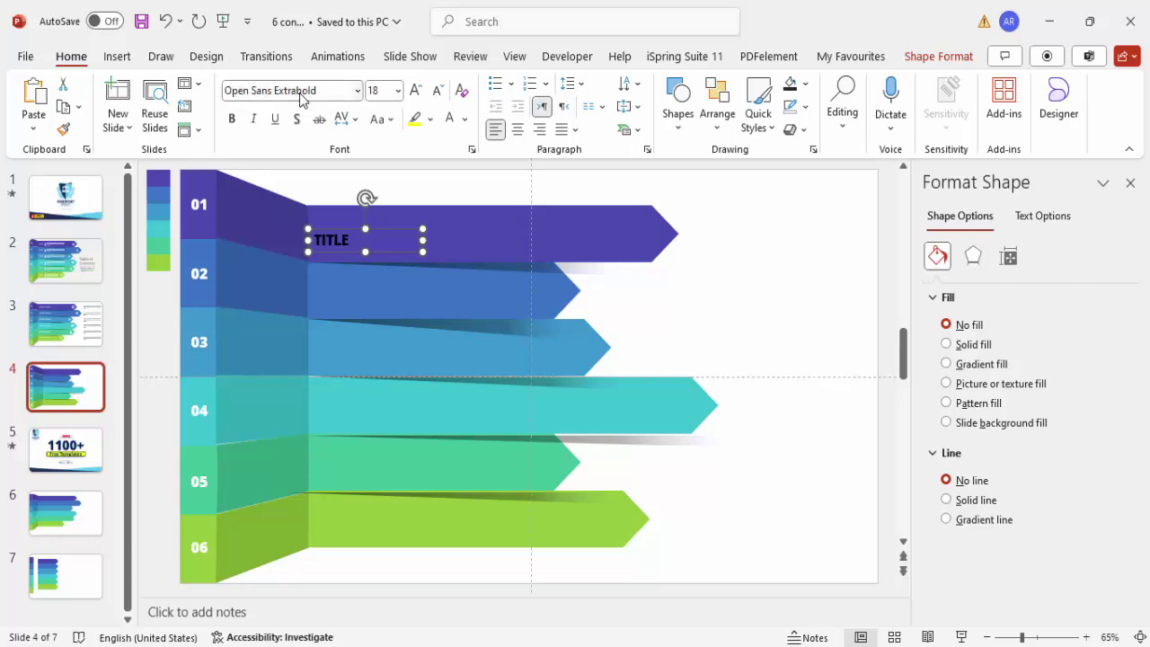
pyautogui.click(451, 119)
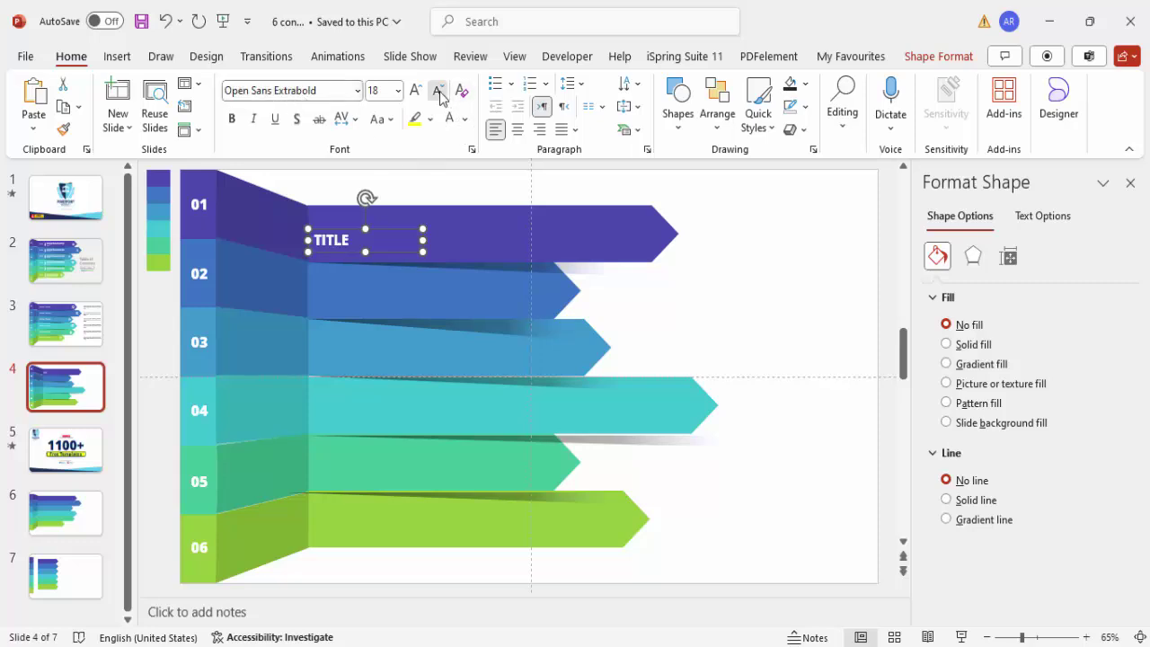
pyautogui.click(437, 90)
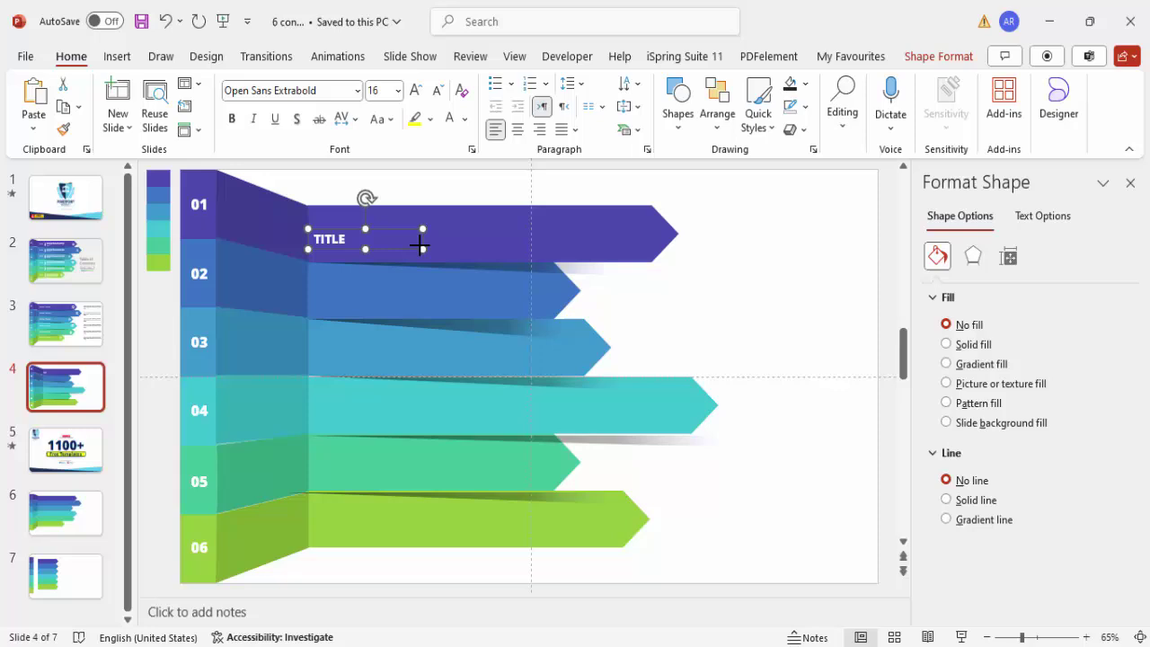
pyautogui.moveTo(420, 244); pyautogui.dragTo(360, 230)
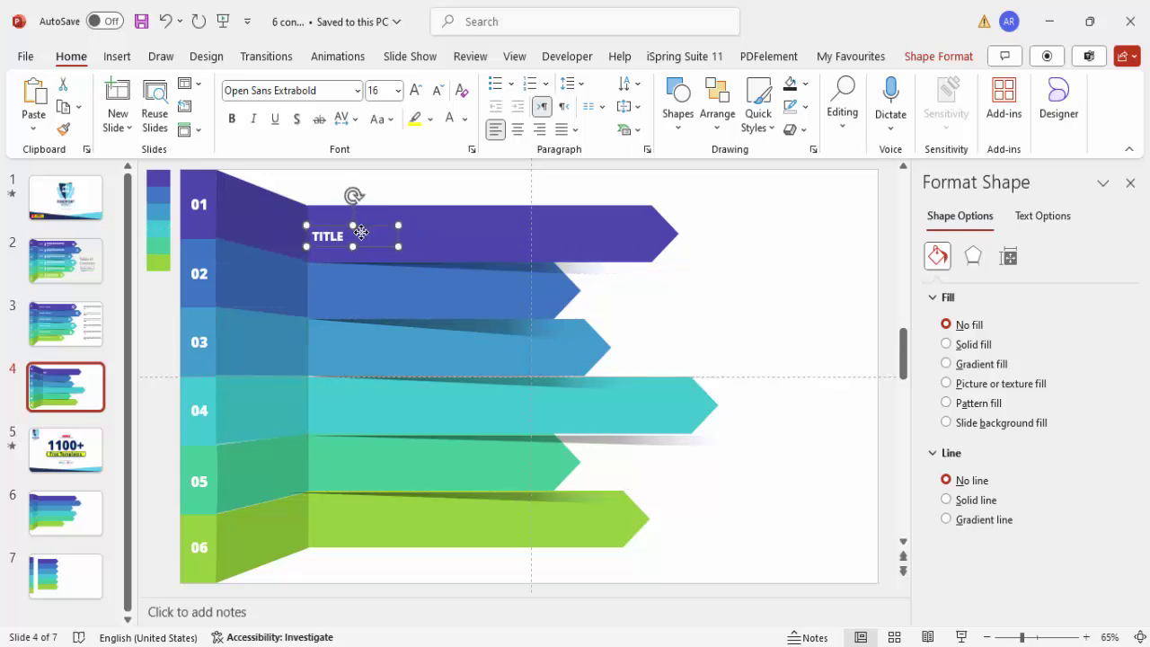
pyautogui.click(117, 55)
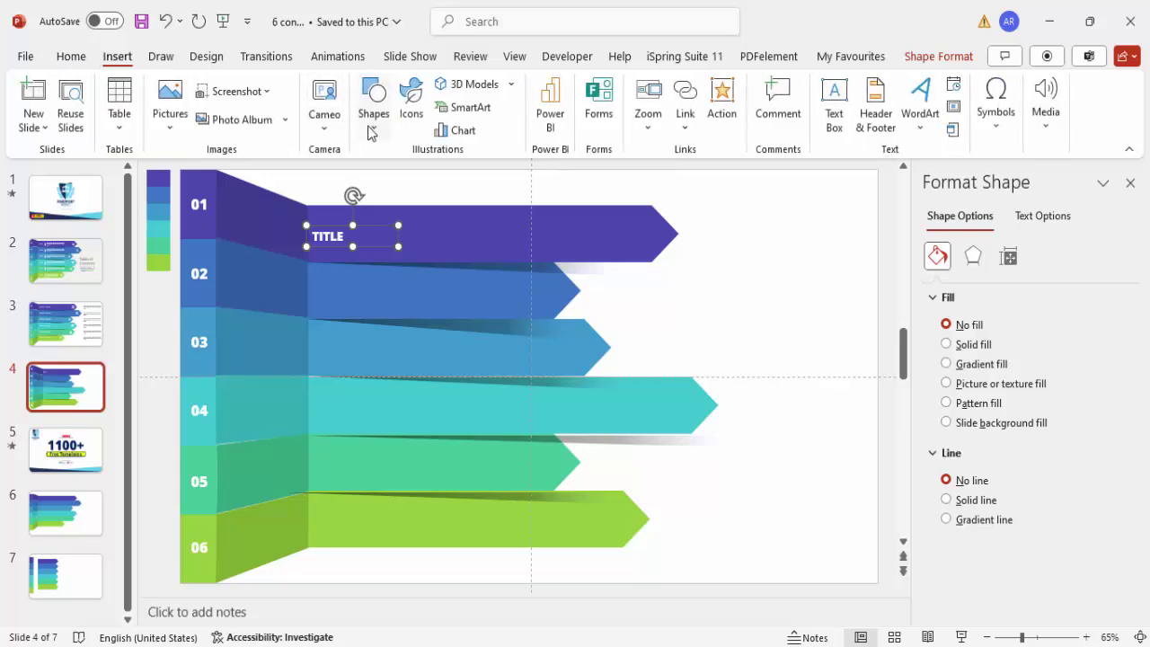
# Draw a short vertical line beside TITLE and give it a white outline.
pyautogui.click(374, 106)
pyautogui.click(364, 246)
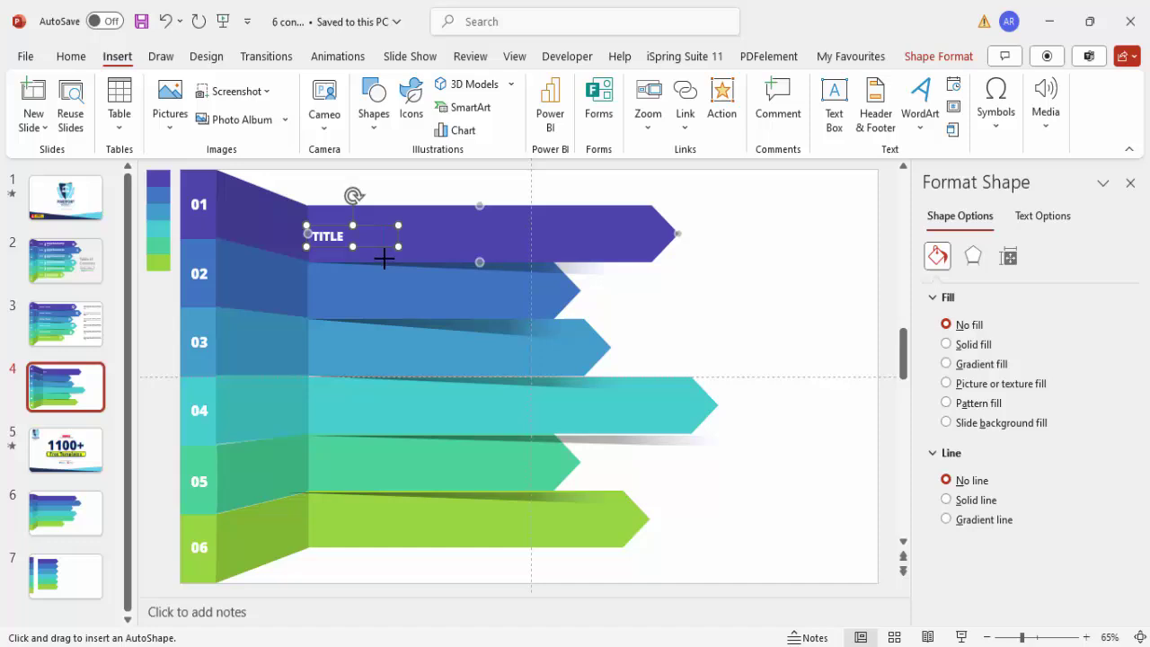
pyautogui.moveTo(383, 259); pyautogui.dragTo(384, 220)
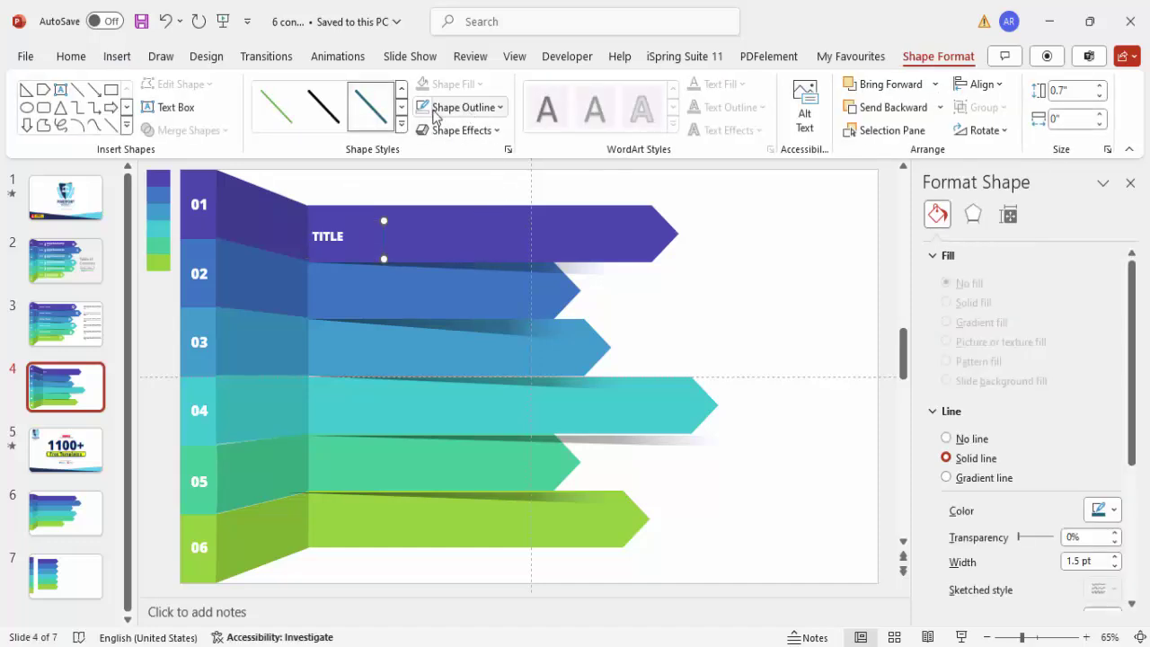
pyautogui.click(456, 107)
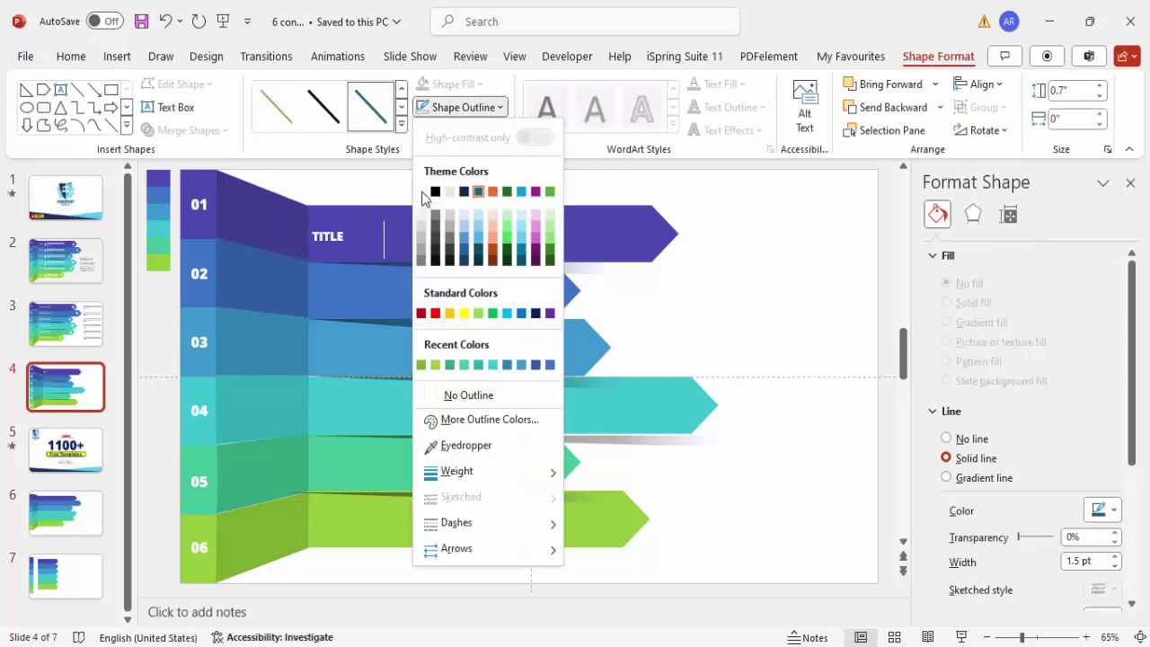
pyautogui.click(422, 191)
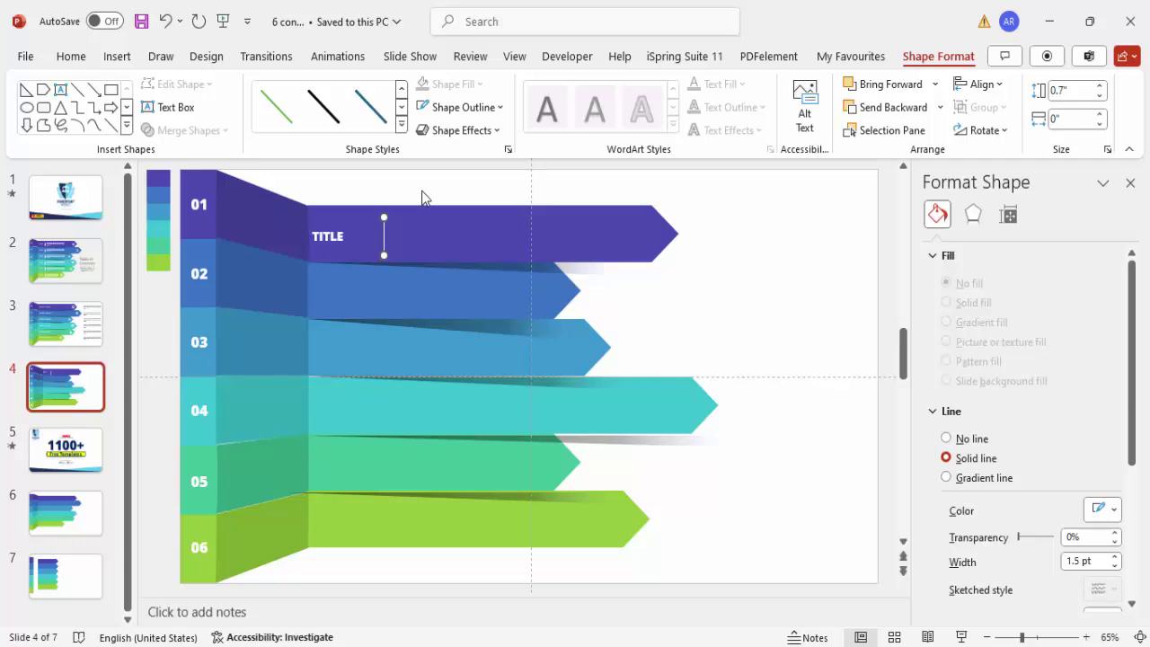
pyautogui.click(118, 57)
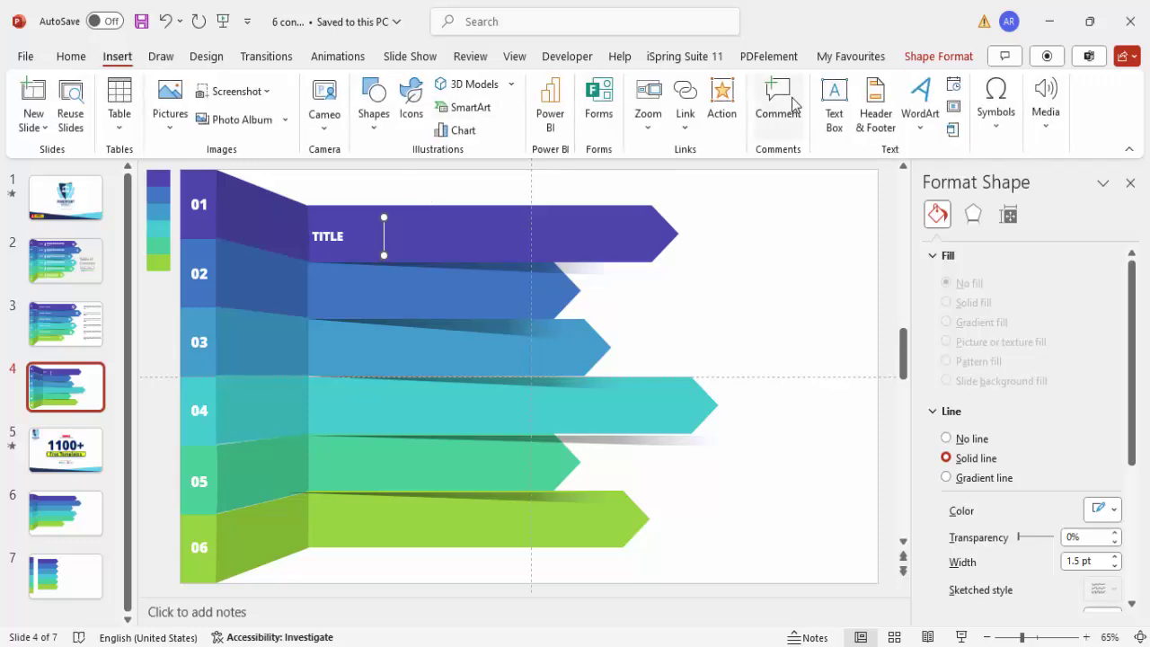
# Add a text box beside the divider on arrow 01 with =lorem() text trimmed to three lines.
pyautogui.click(828, 96)
pyautogui.moveTo(397, 216); pyautogui.dragTo(637, 254)
pyautogui.write('=lorem()')
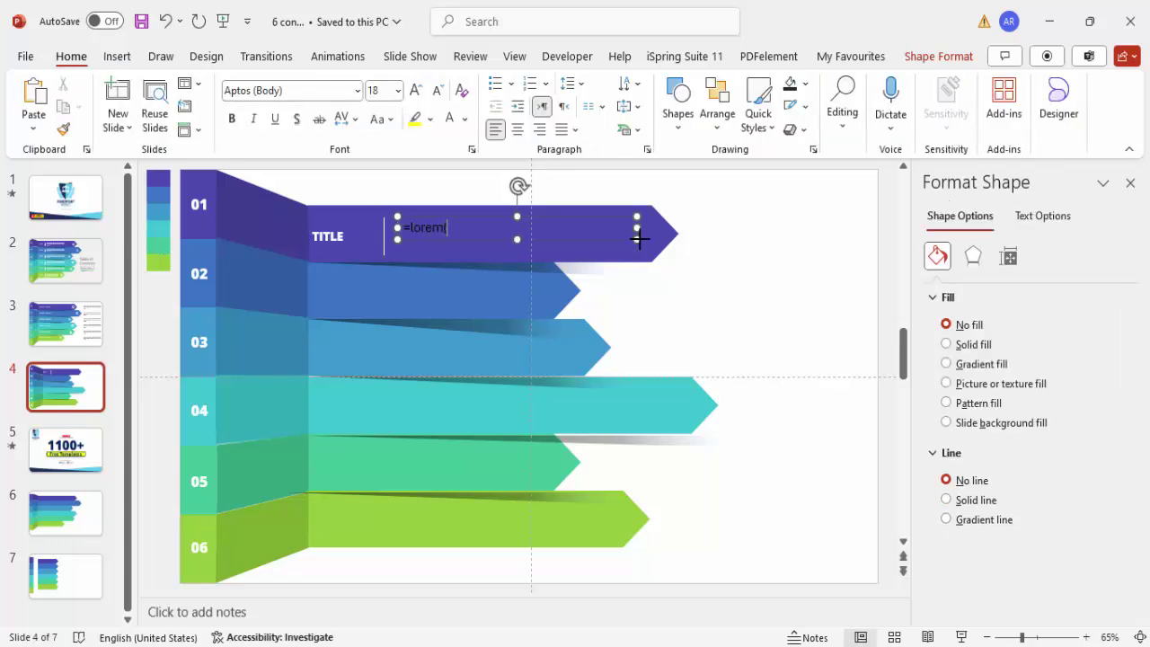
pyautogui.press('Return')
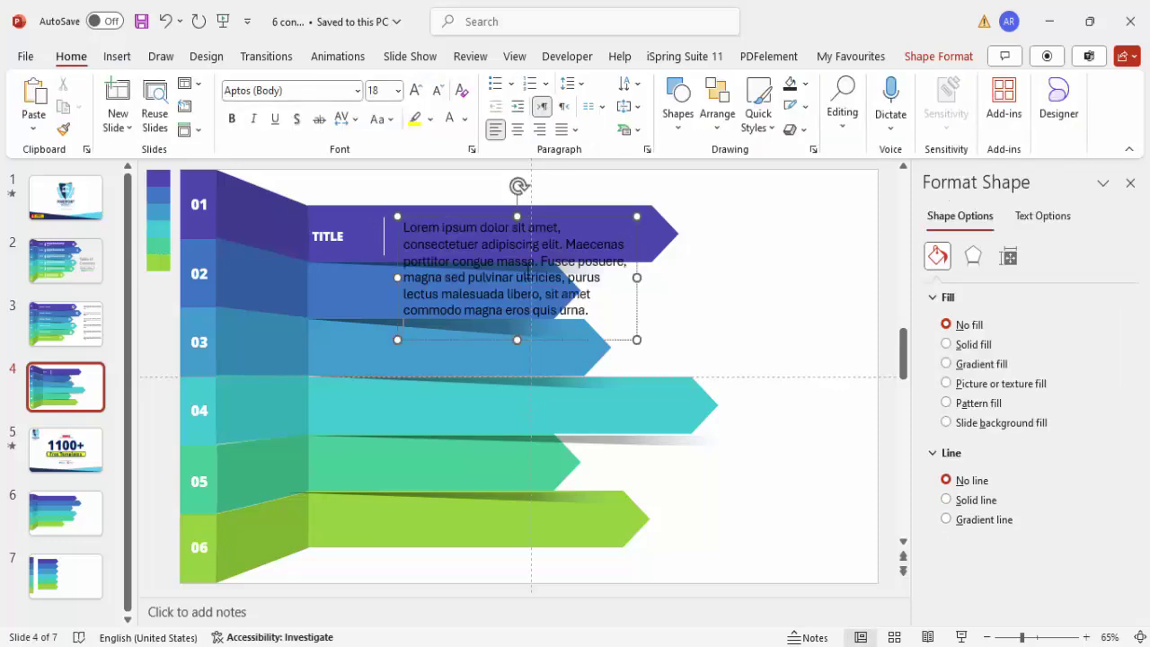
pyautogui.moveTo(541, 261); pyautogui.dragTo(811, 377)
pyautogui.press('BackSpace')
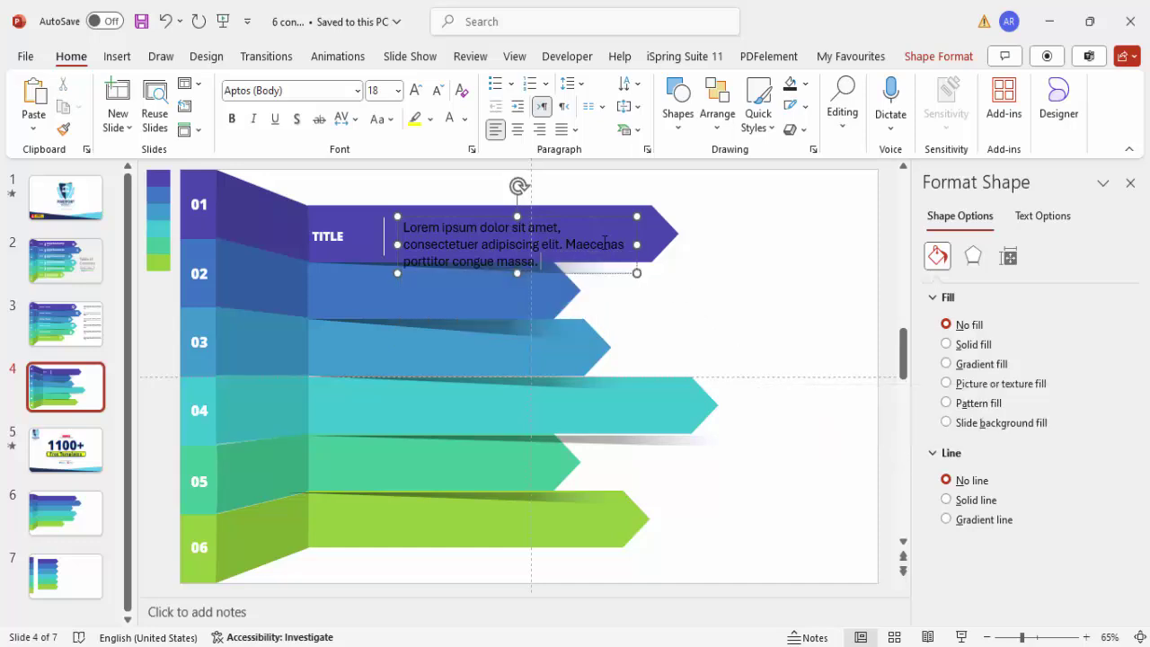
# Make the description white at 14 pt, narrow its box and nudge it left toward the divider.
pyautogui.press('Escape')
pyautogui.click(449, 118)
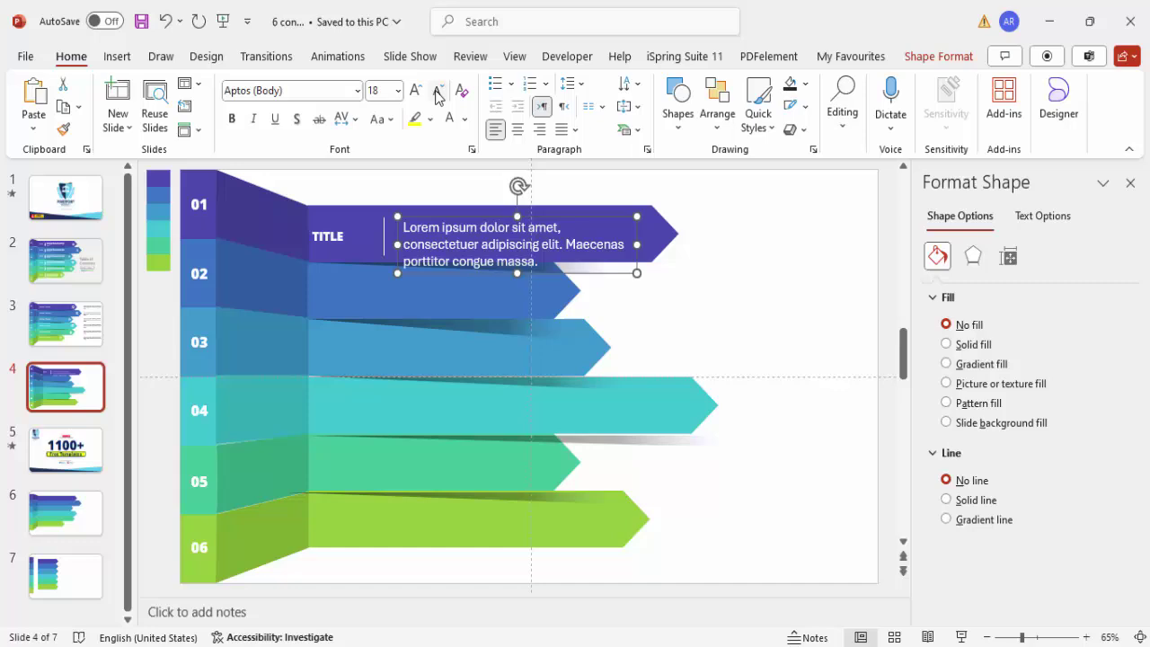
pyautogui.click(437, 91)
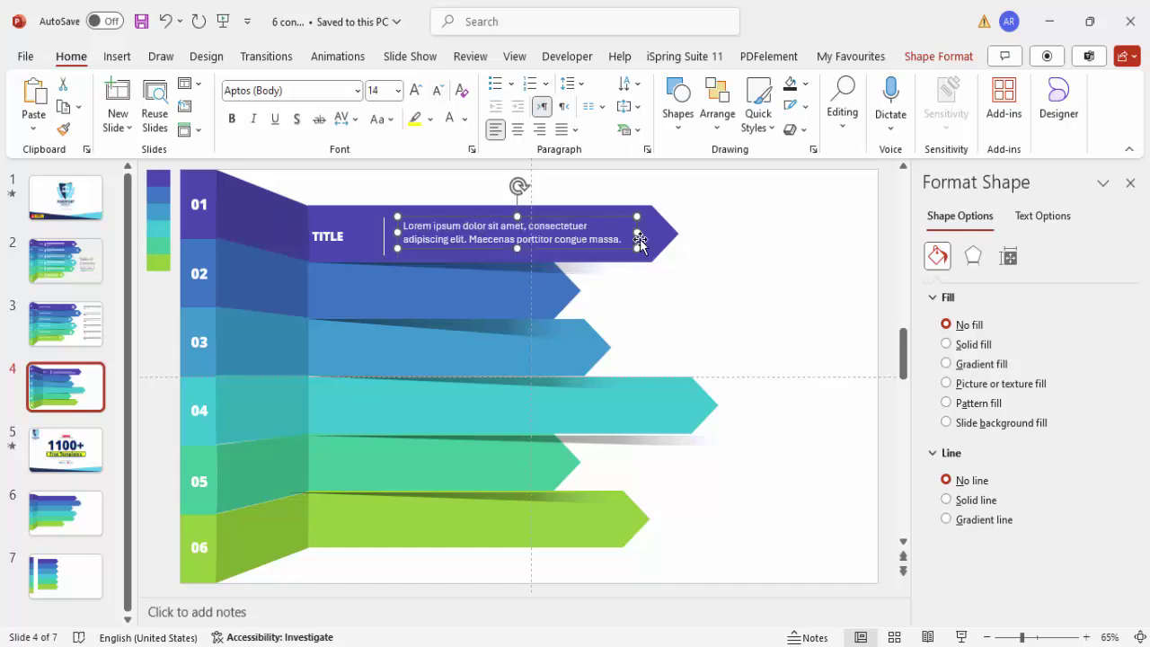
pyautogui.moveTo(630, 232); pyautogui.dragTo(612, 232)
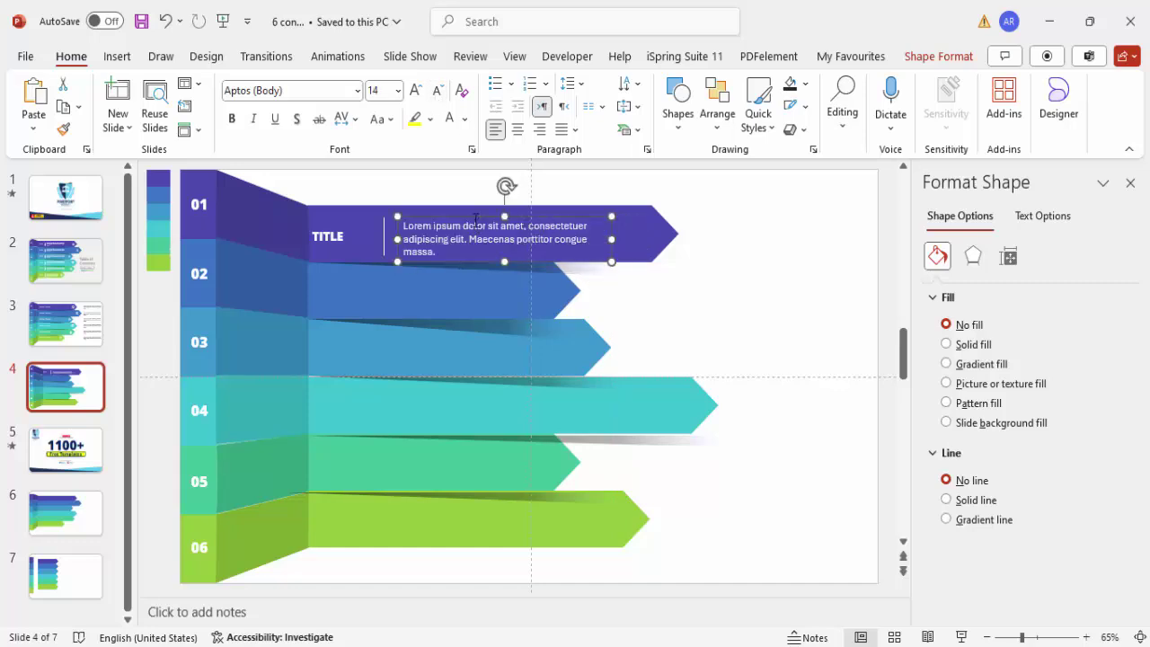
pyautogui.moveTo(474, 217); pyautogui.dragTo(464, 217)
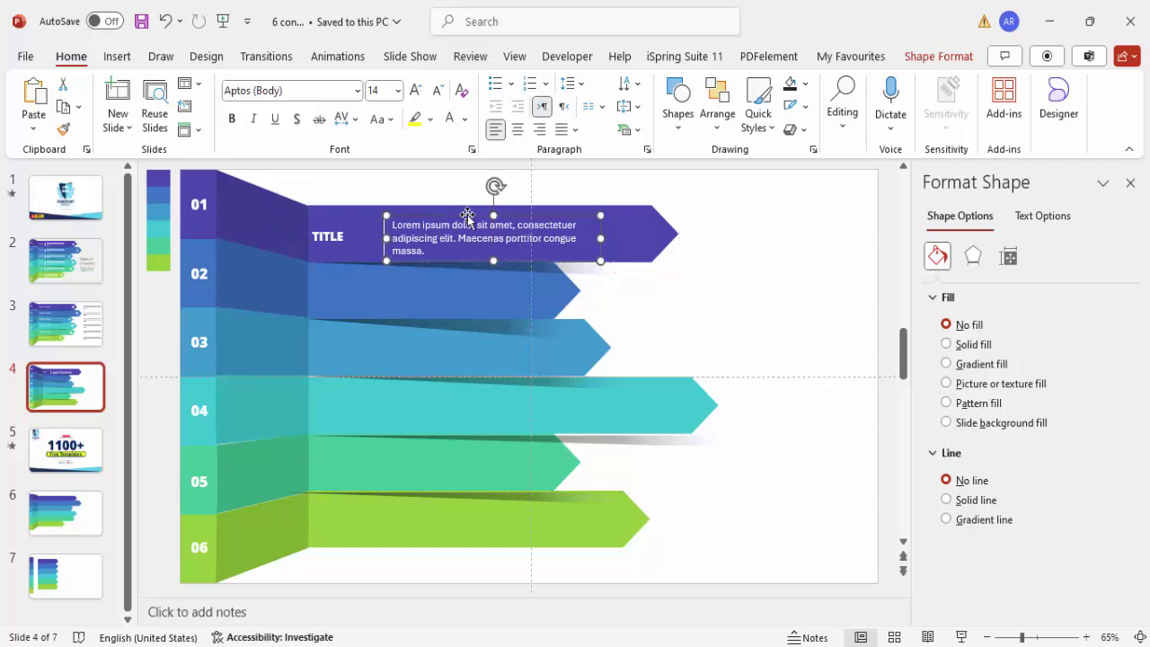
pyautogui.click(117, 57)
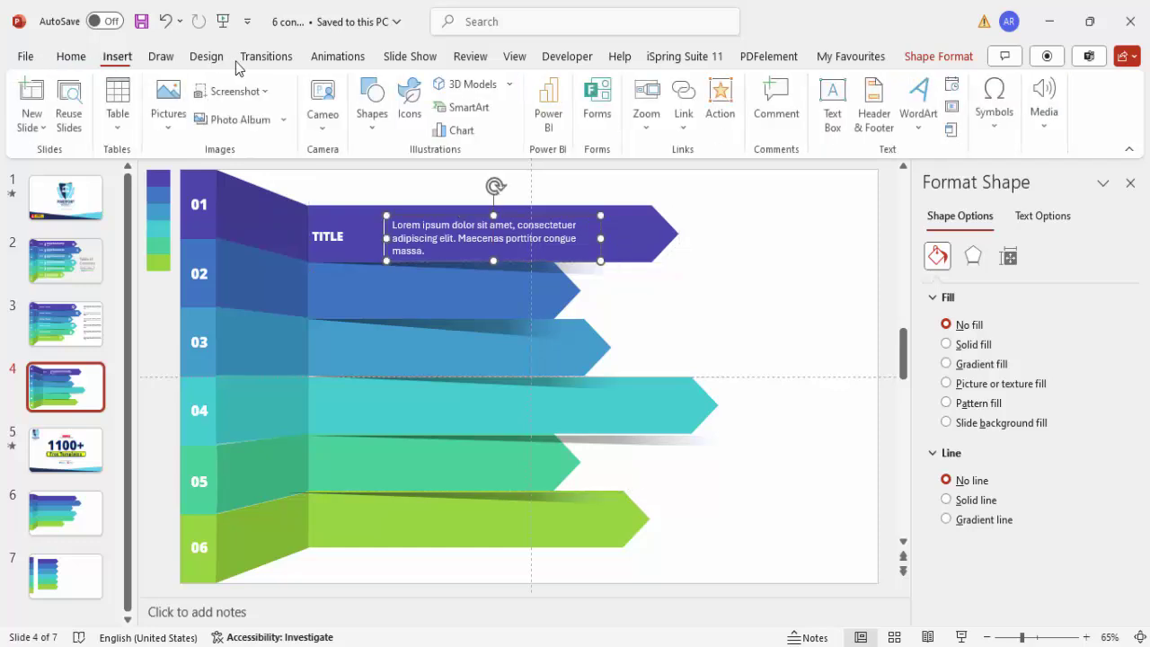
# Group arrow 01's TITLE, divider and description into one object.
pyautogui.click(713, 213)
pyautogui.moveTo(612, 182); pyautogui.dragTo(280, 278)
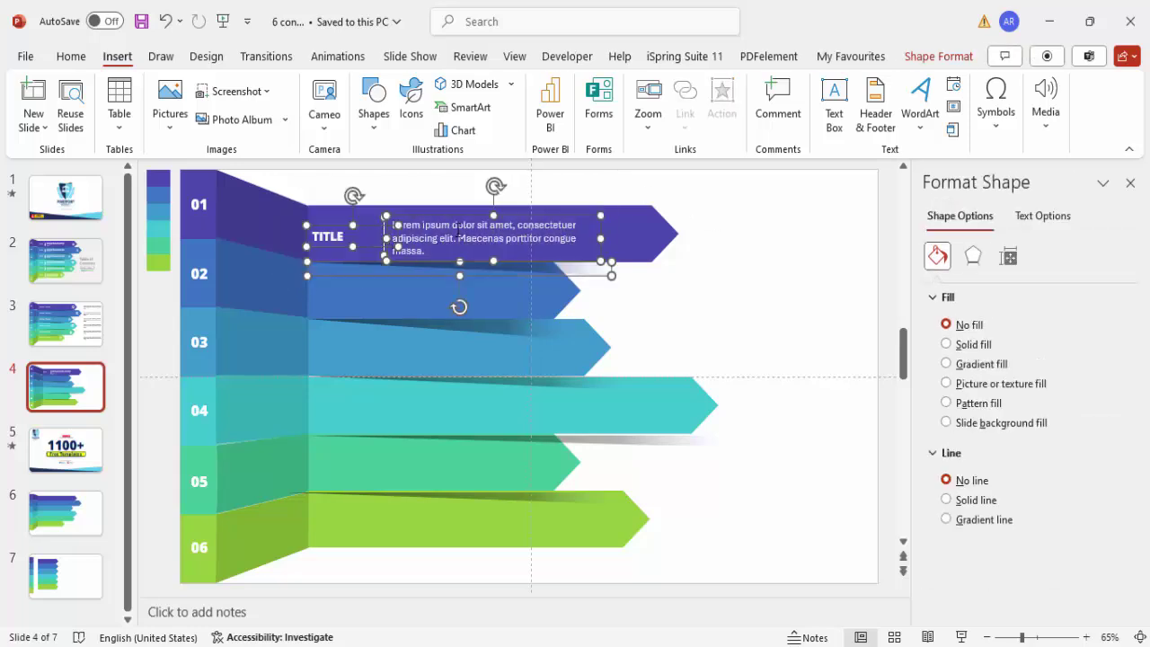
pyautogui.keyDown('shift'); pyautogui.click(599, 275); pyautogui.keyUp('shift')
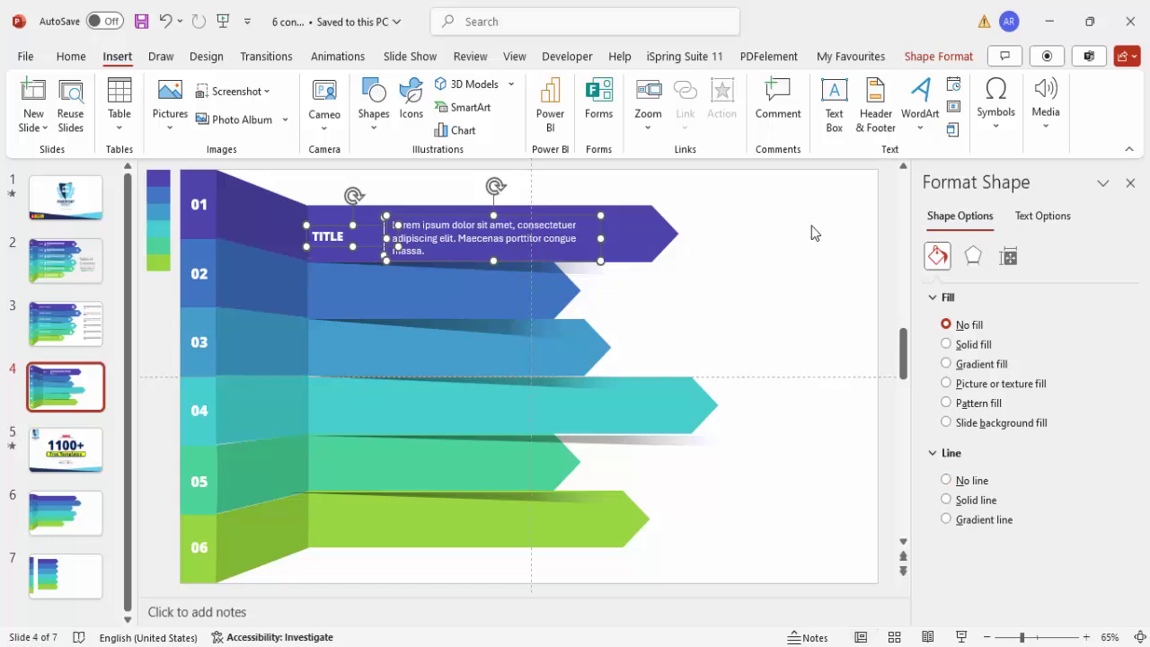
pyautogui.hotkey('ctrl', 'g')
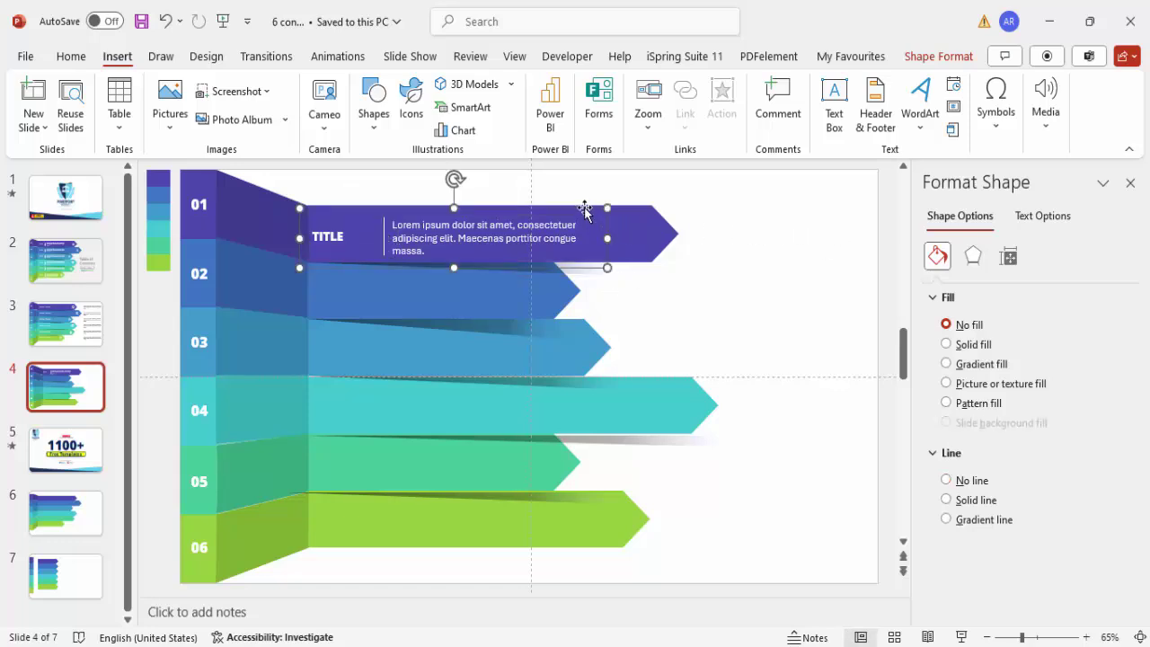
# Copy the label group onto arrows 02 and 03.
pyautogui.moveTo(584, 208); pyautogui.dragTo(578, 294)
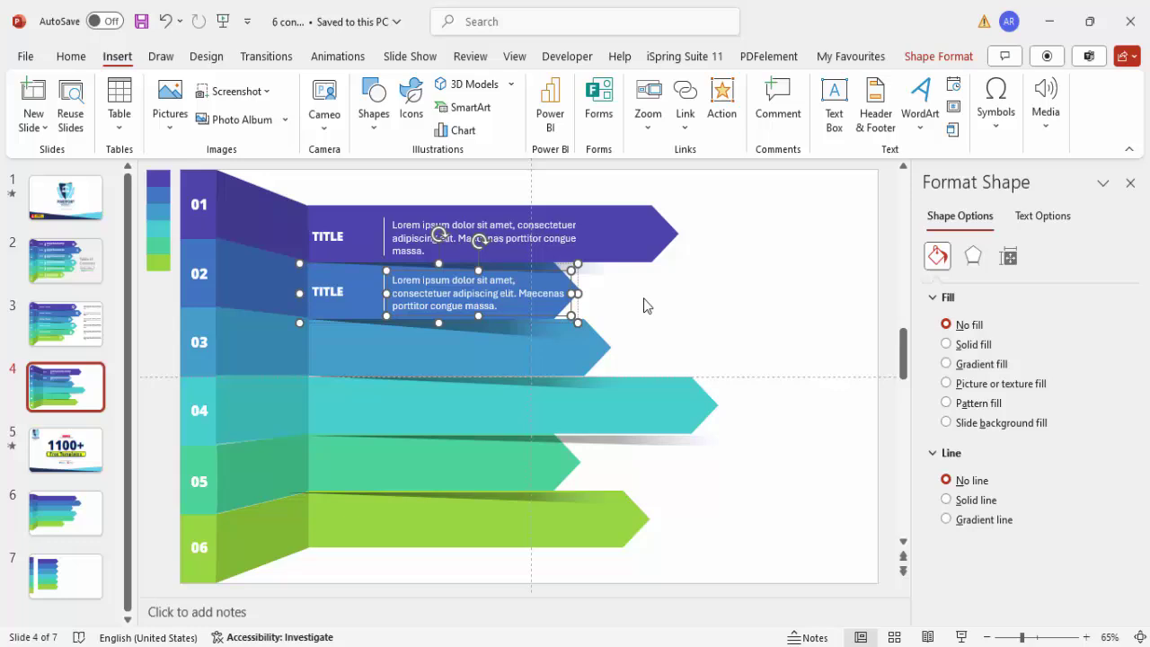
pyautogui.click(643, 306)
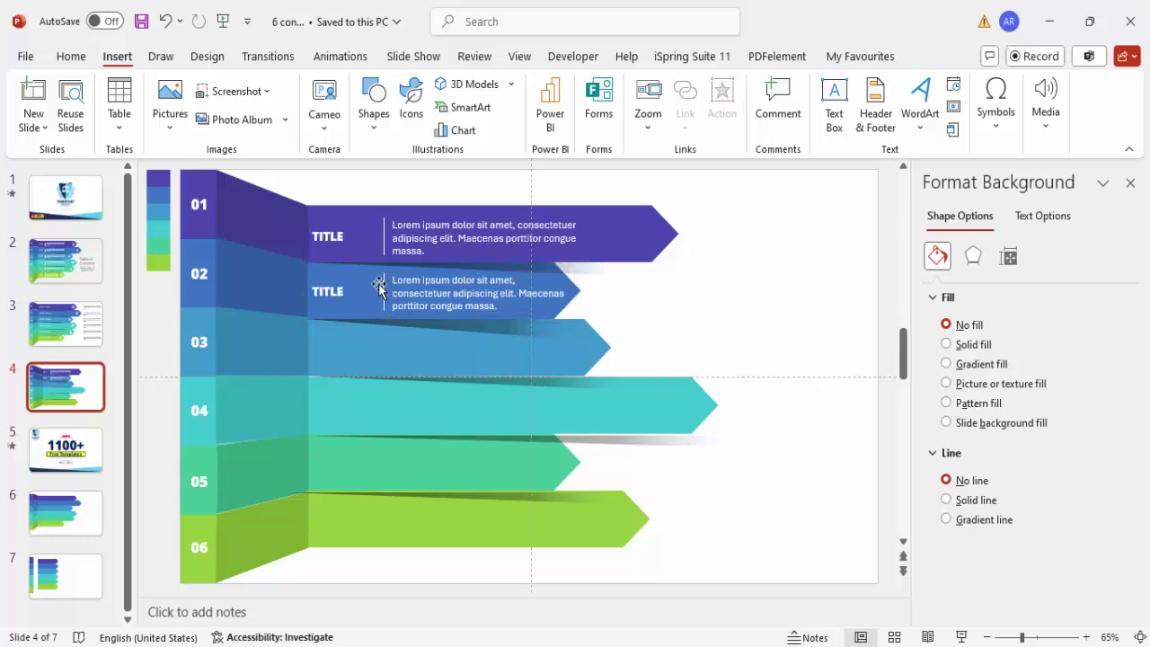
pyautogui.click(355, 221)
pyautogui.hotkey('ctrl', 'd')
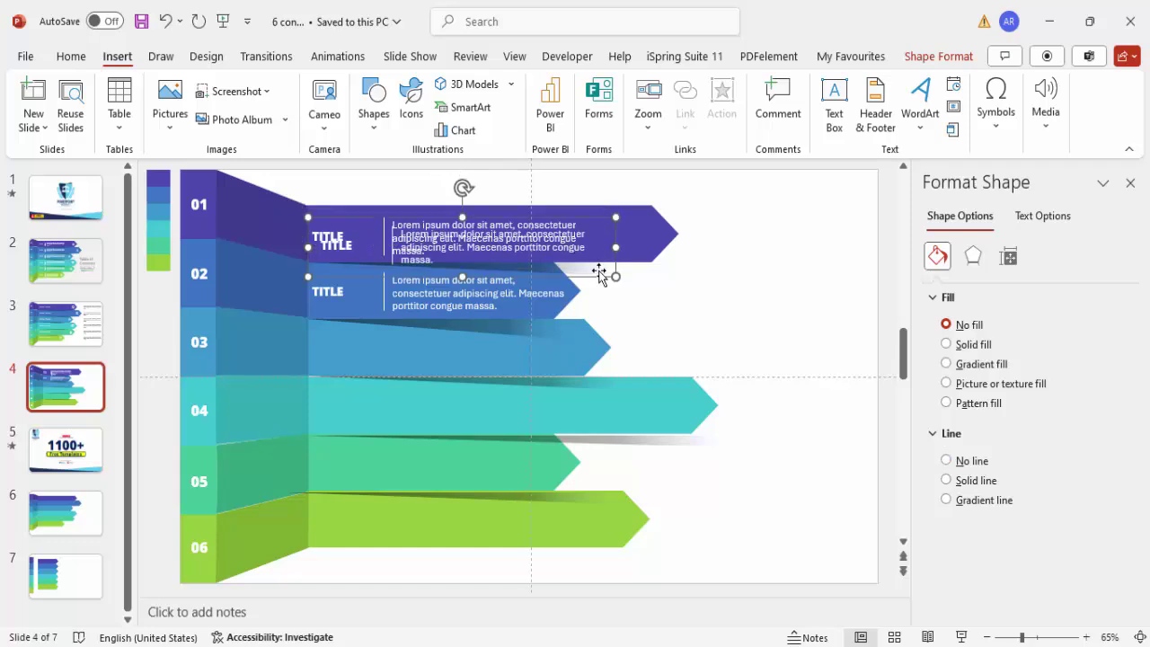
pyautogui.moveTo(600, 279); pyautogui.dragTo(594, 374)
# Duplicate the label group onto arrows 04, 05 and 06.
pyautogui.hotkey('ctrl', 'd')
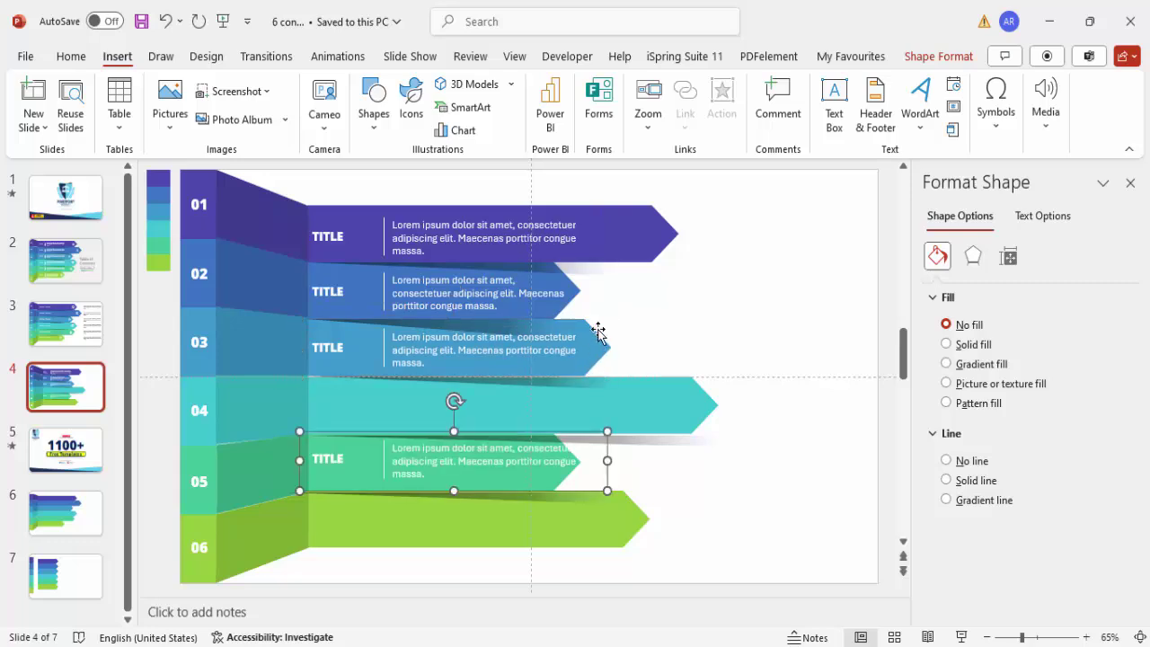
pyautogui.press('Up')
pyautogui.press('Up')
pyautogui.press('Up')
pyautogui.press('Up')
pyautogui.press('Up')
pyautogui.press('Up')
pyautogui.press('Up')
pyautogui.press('Up')
pyautogui.press('Up')
pyautogui.press('Up')
pyautogui.press('Up')
pyautogui.press('Up')
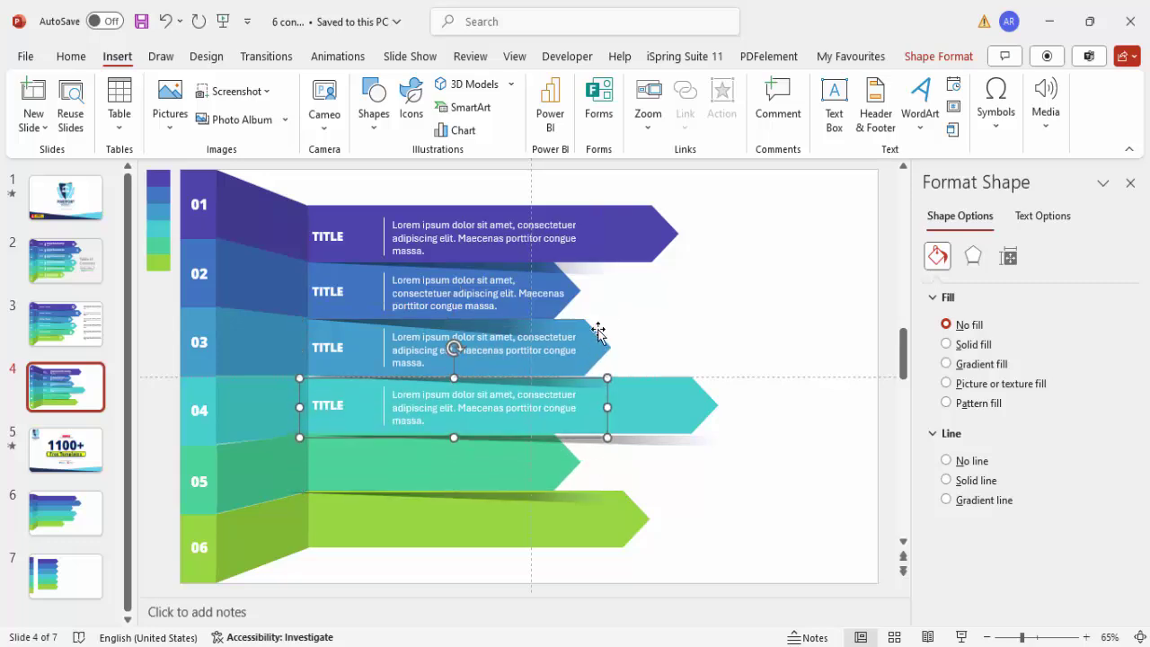
pyautogui.hotkey('ctrl', 'd')
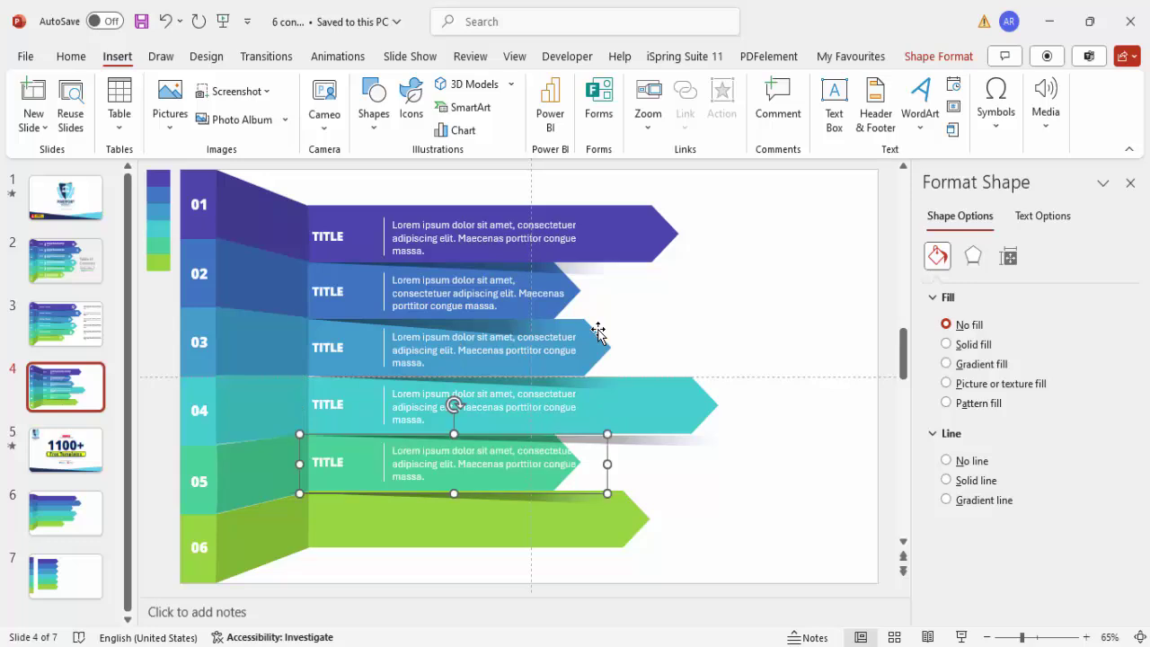
pyautogui.hotkey('ctrl', 'd')
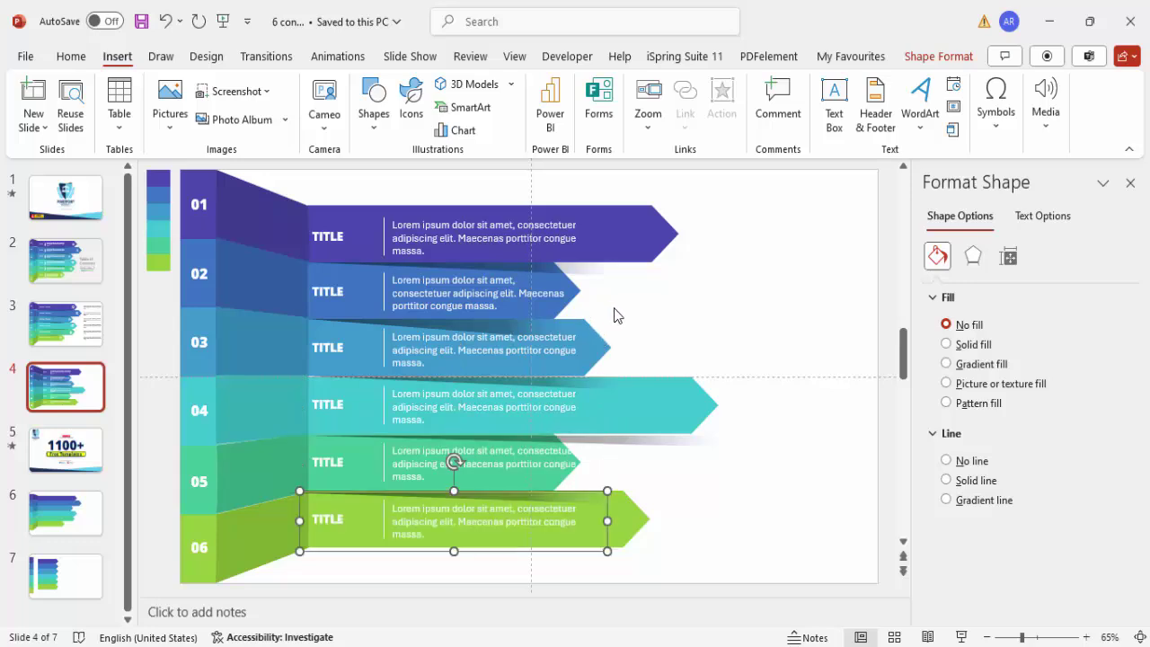
pyautogui.click(642, 316)
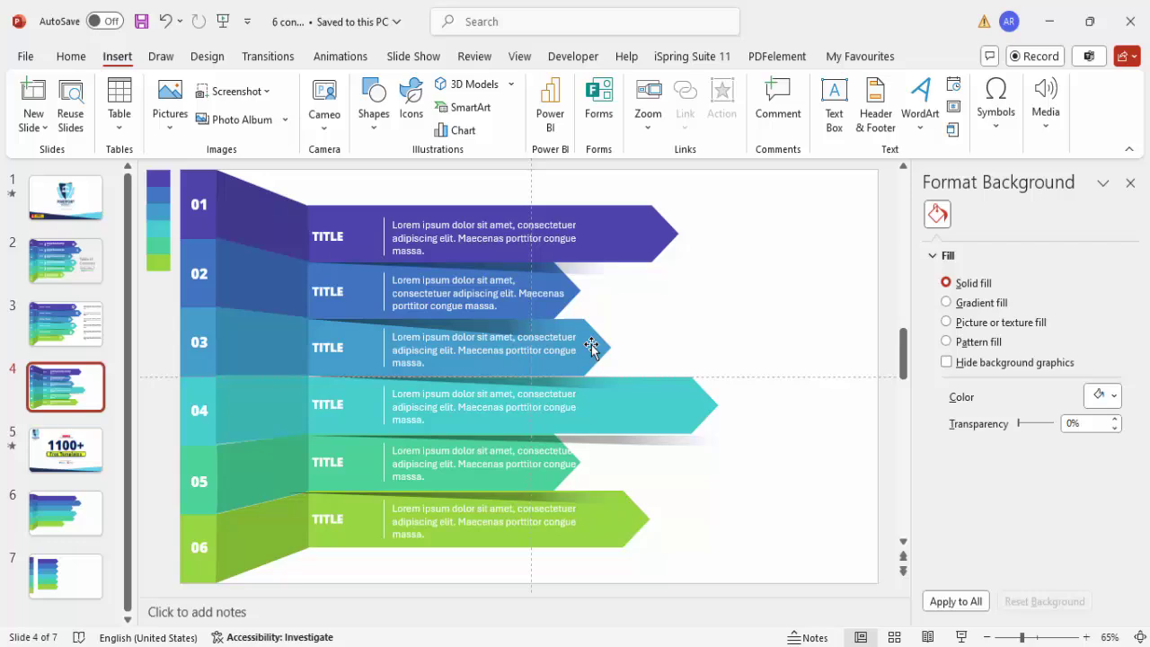